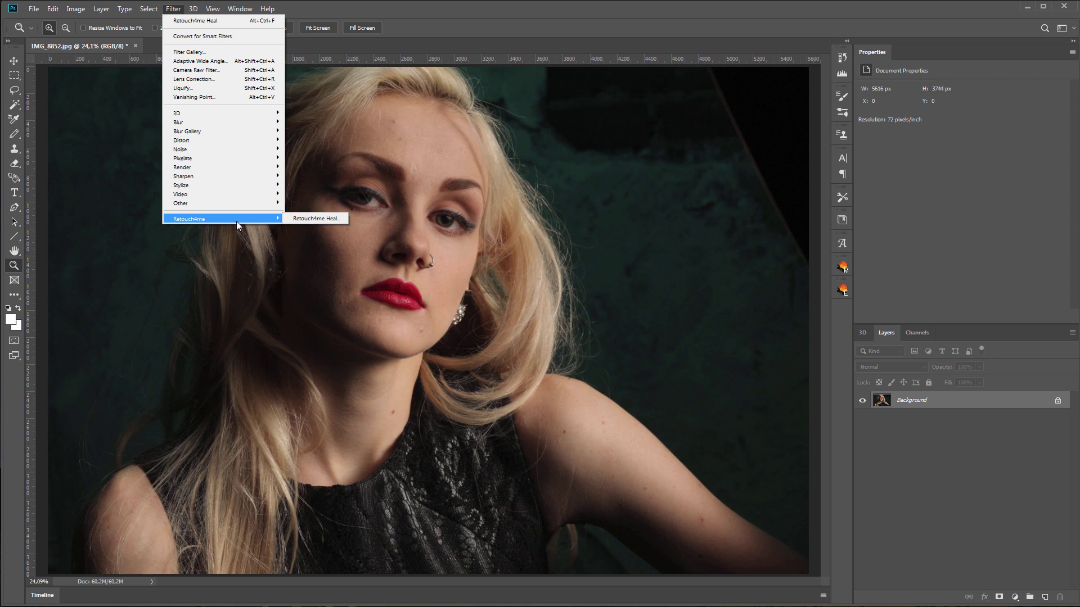
Step: Launch Retouch4me Heal on the portrait, zoom into the face and raise Sensitivity to 100 to show the blemish mask
click(325, 222)
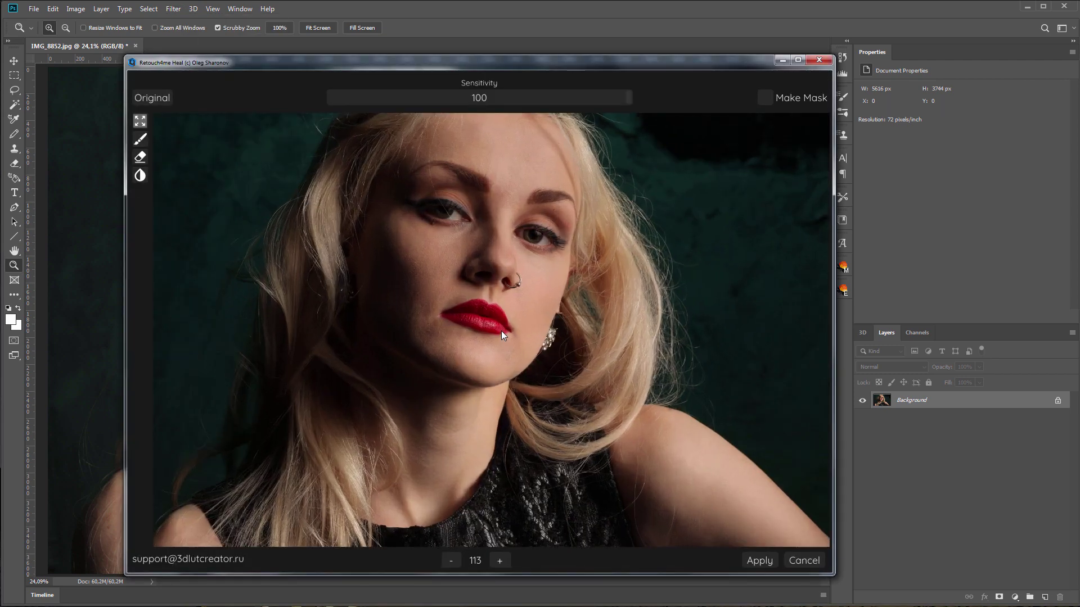
scroll(501, 316, up, 3)
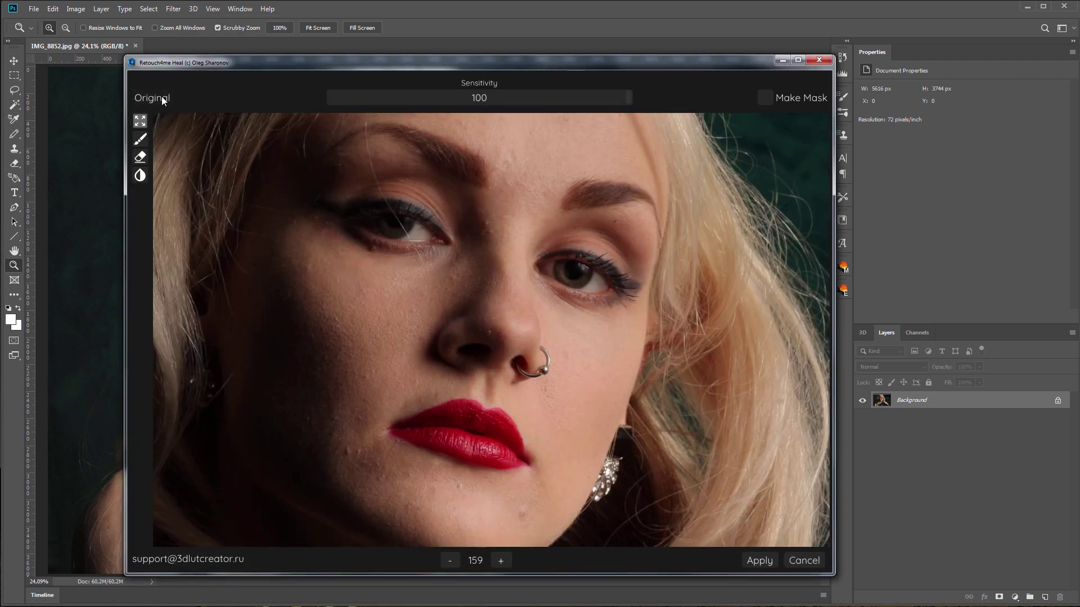
scroll(467, 169, up, 1)
mouse_move(629, 98)
mouse_down()
mouse_move(505, 106)
mouse_move(636, 99)
mouse_up()
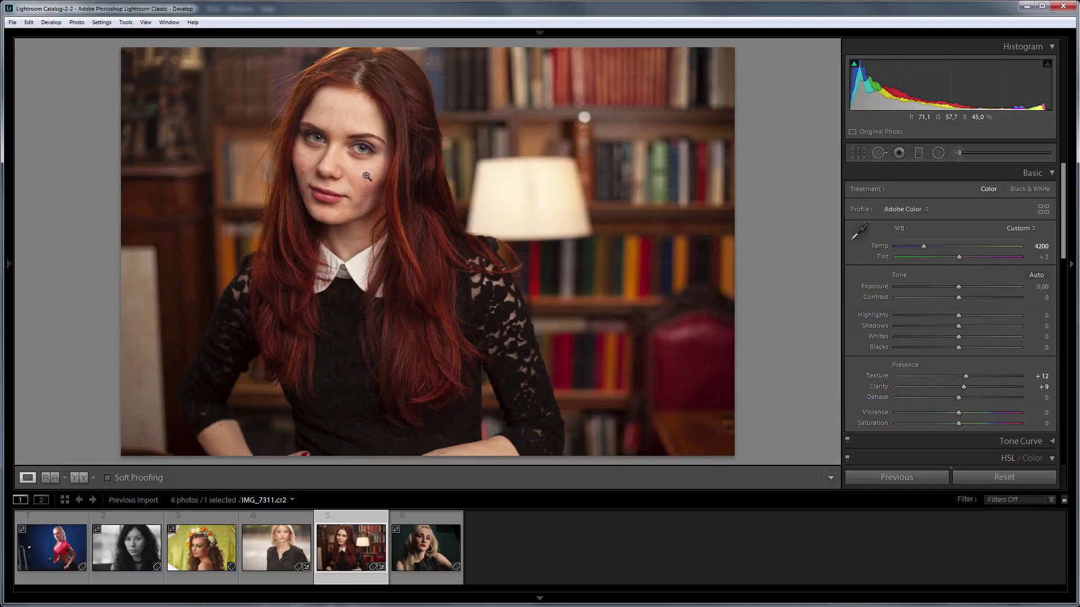
Step: Send the red-haired woman's portrait via Edit In to Retouch4me Heal and zoom the preview on her face
right_click(366, 174)
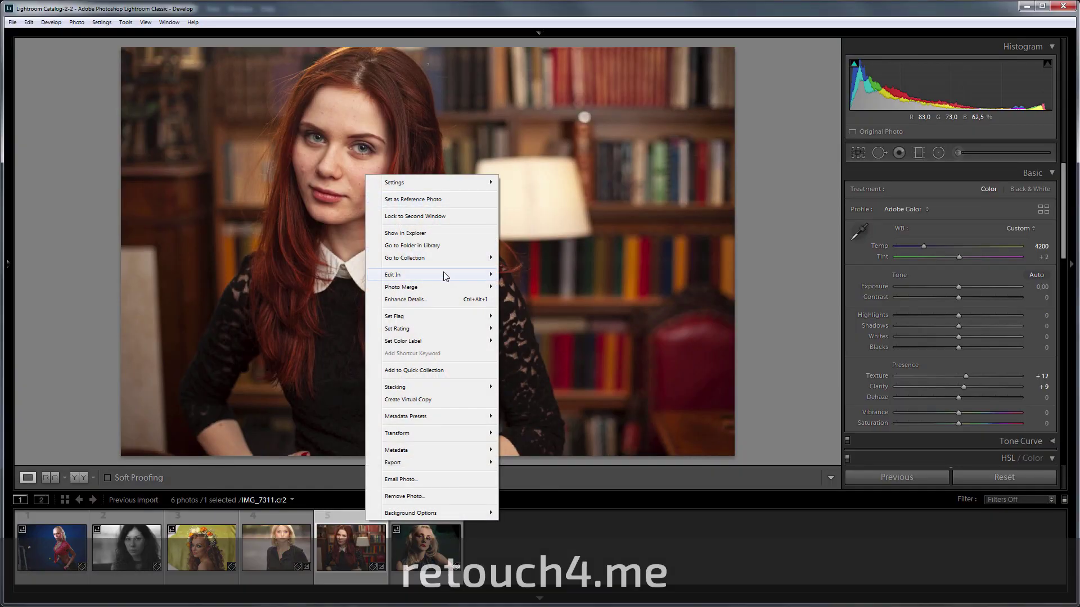
click(523, 287)
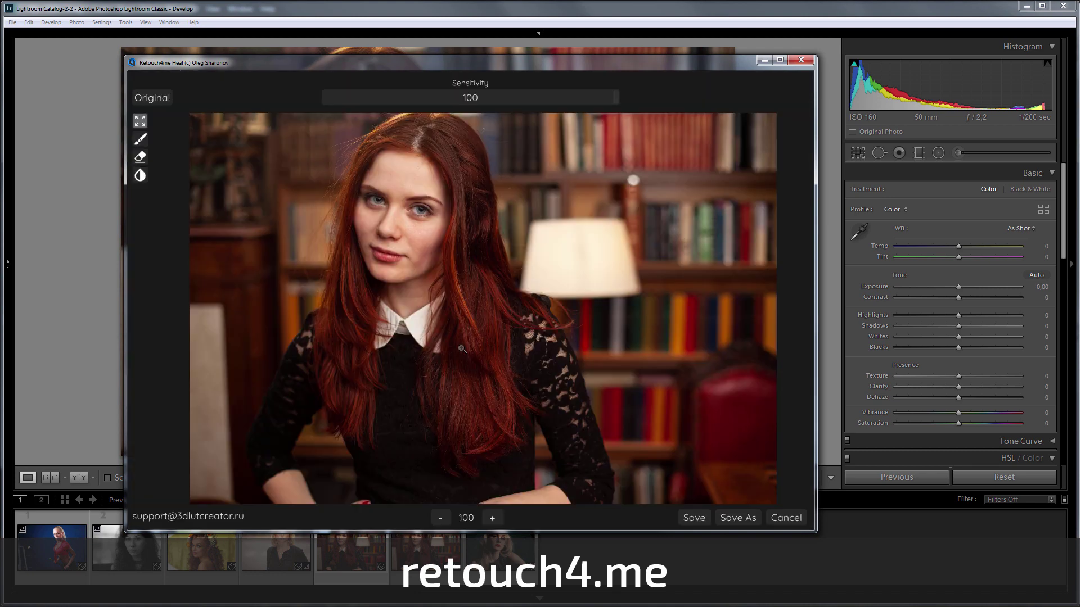
scroll(394, 248, up, 5)
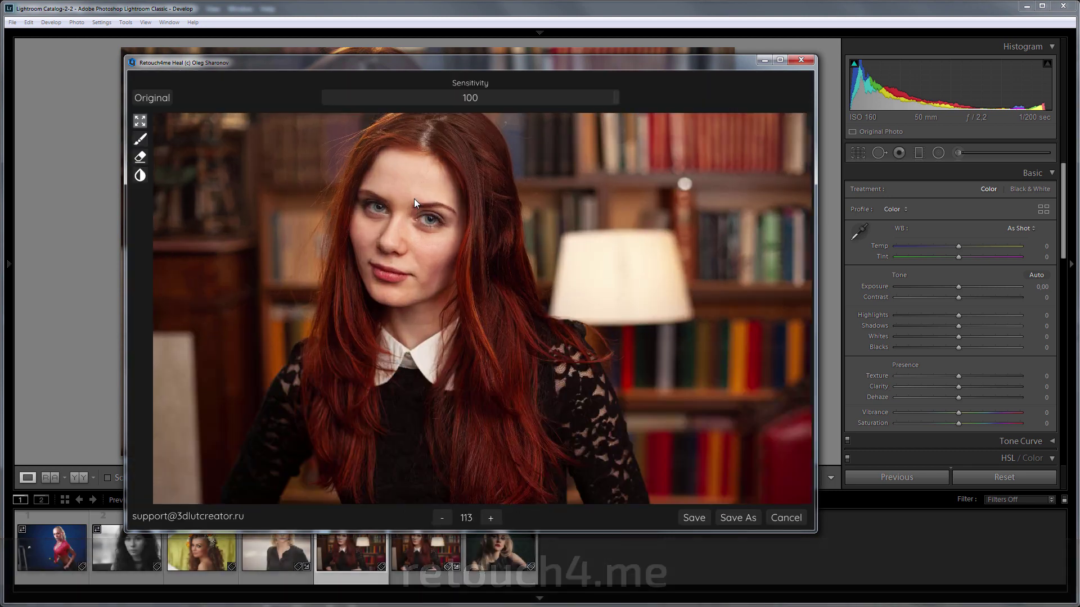
scroll(423, 254, down, 1)
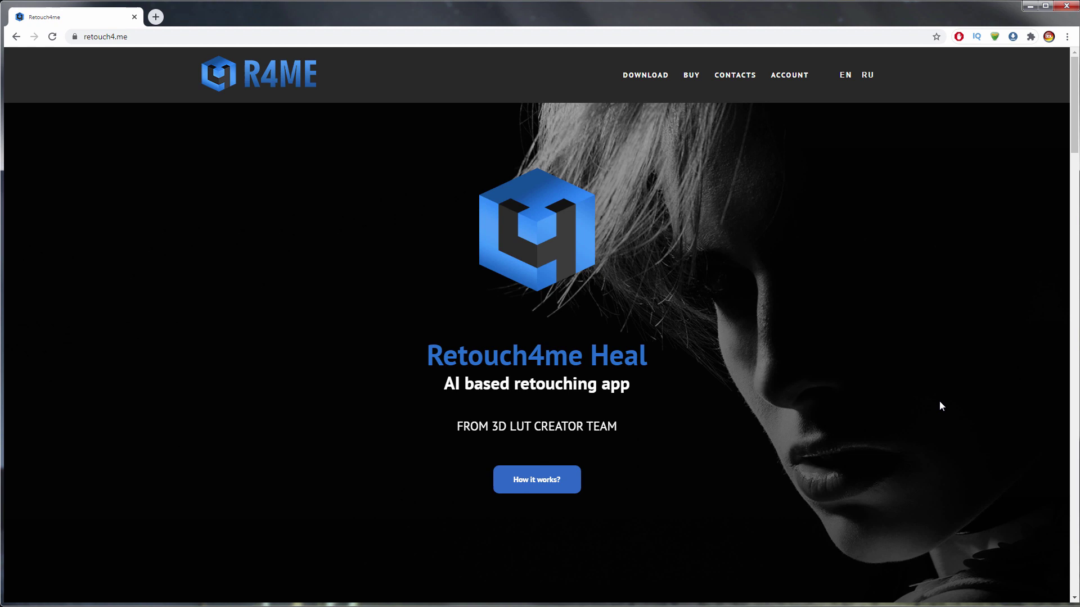
Step: Choose BUY > Buy for $79.00, sign in with the account e-mail and password, and open the Account page
click(692, 78)
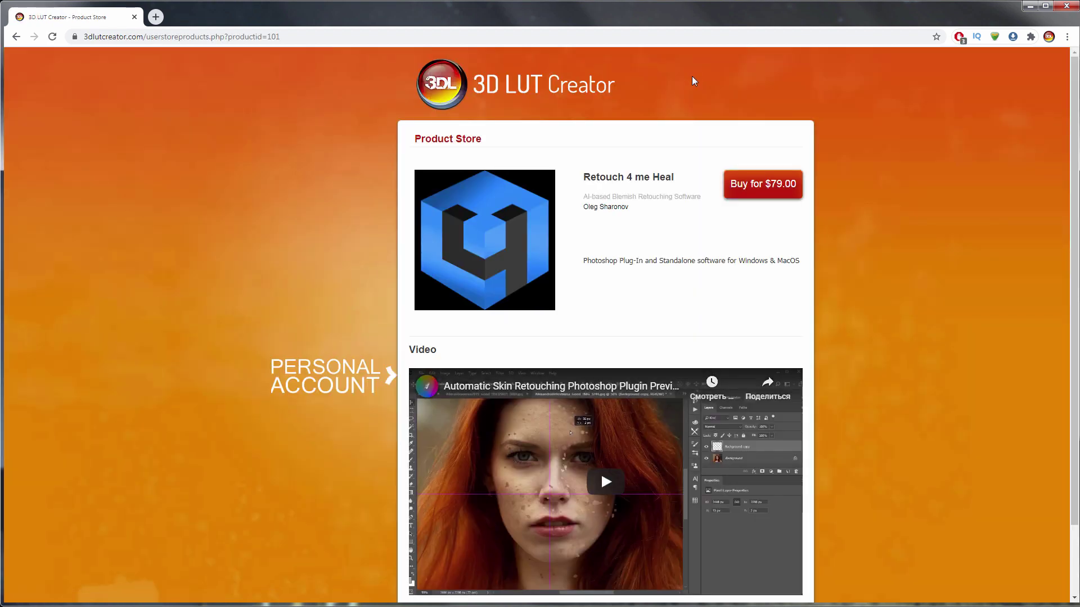
click(755, 189)
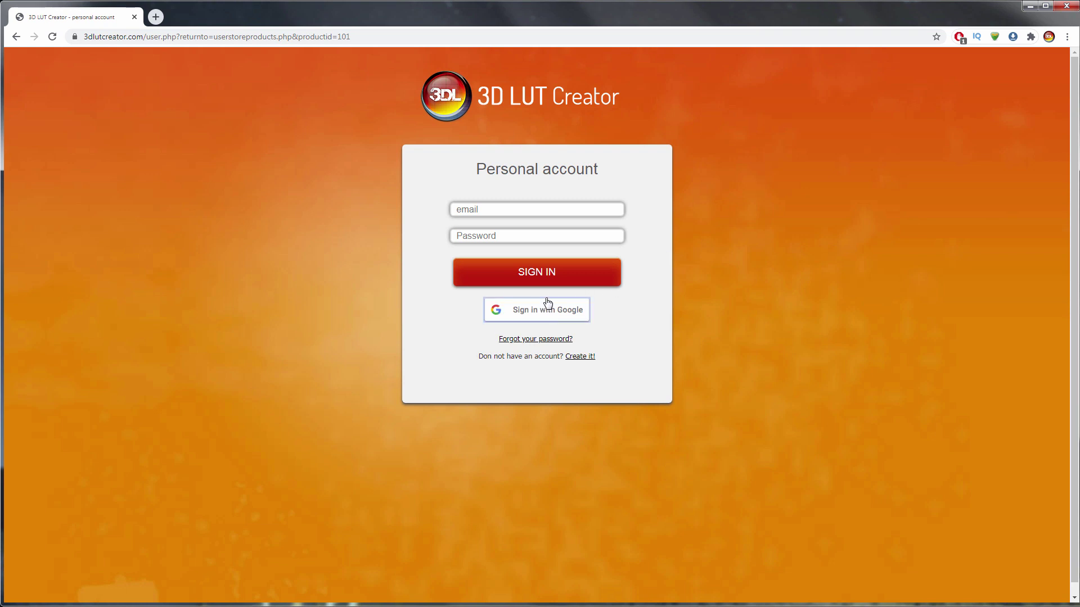
click(529, 234)
key(ctrl+v)
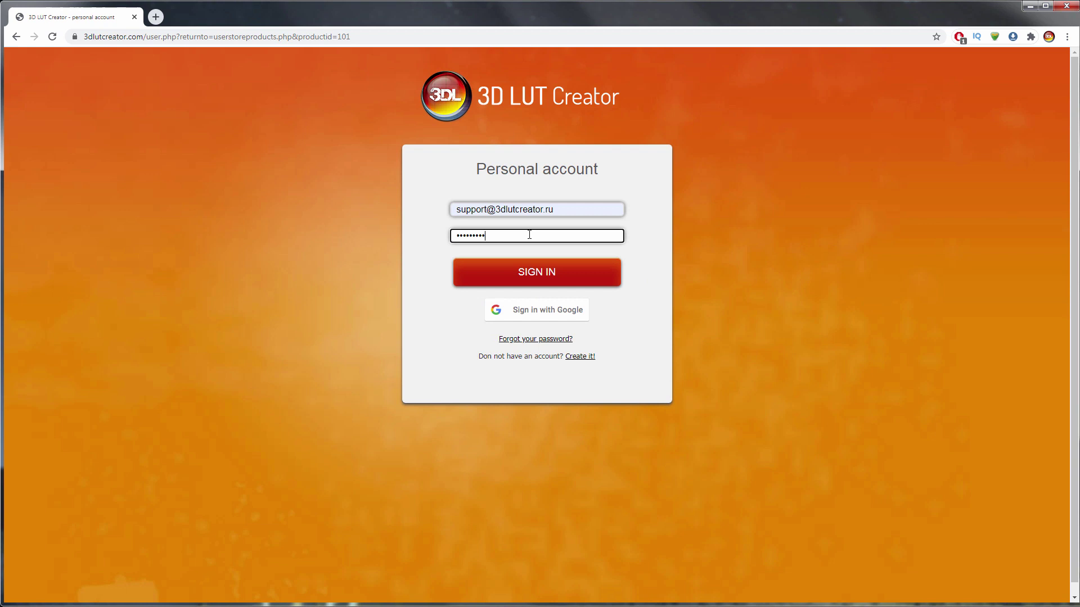
key(Return)
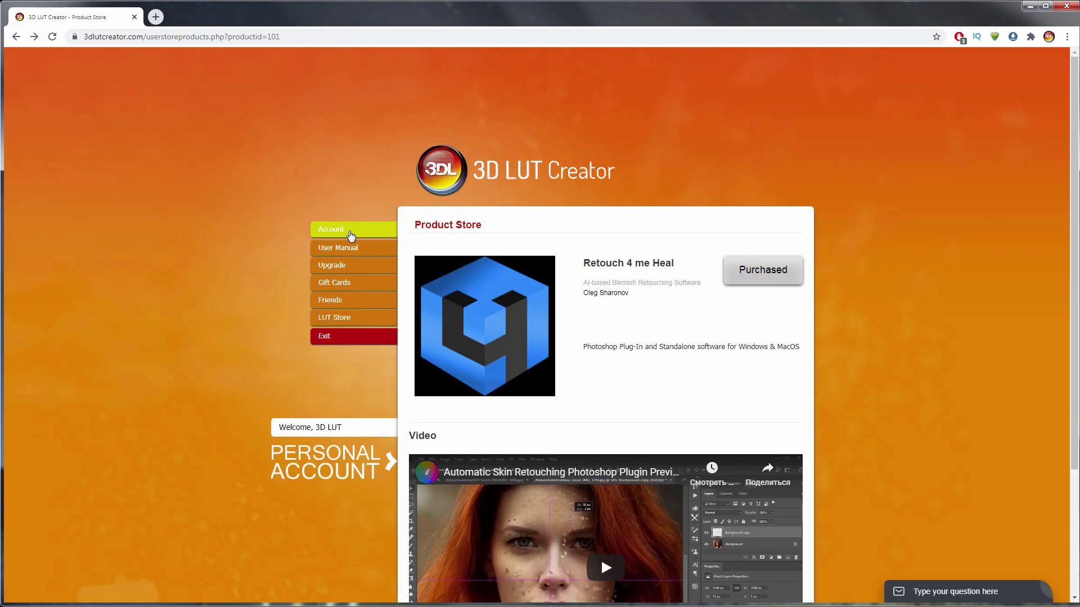
click(342, 230)
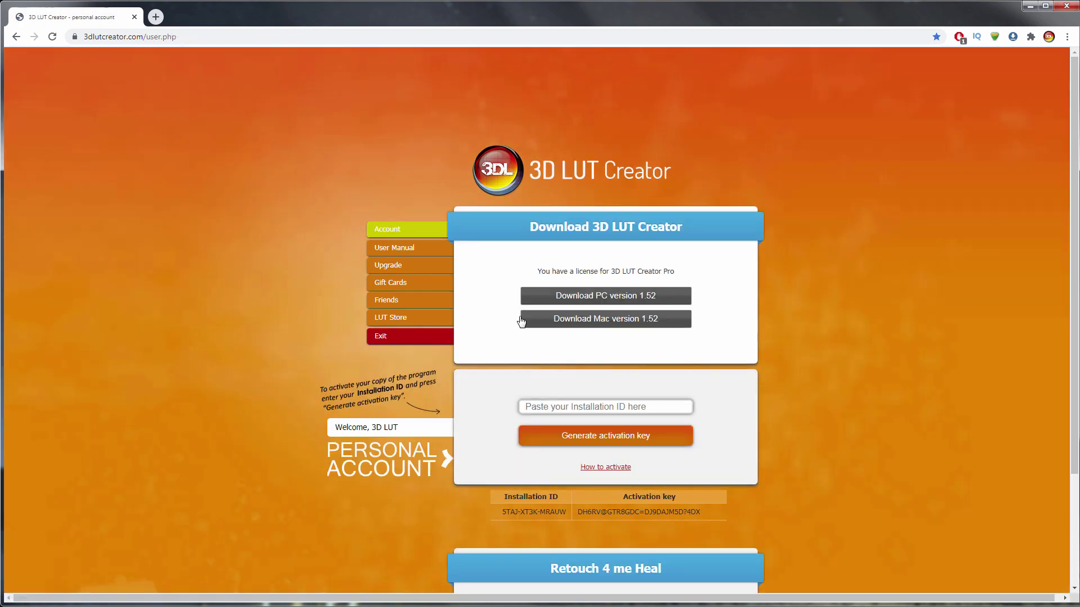
scroll(746, 401, down, 3)
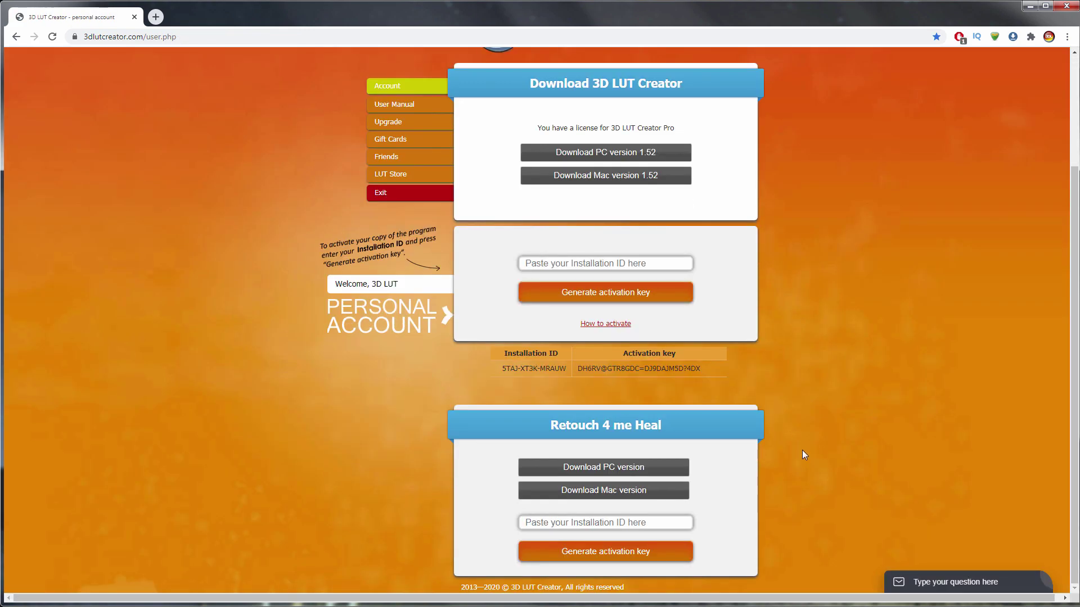
Step: Download the PC version retouch4meheal.exe and run it despite the security warning
click(643, 471)
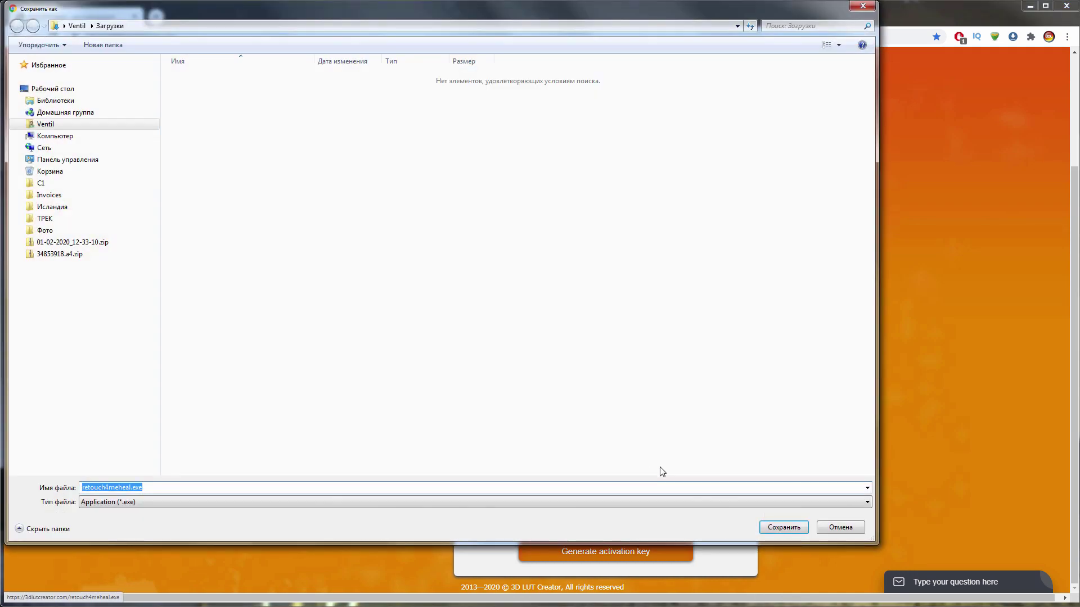
click(787, 524)
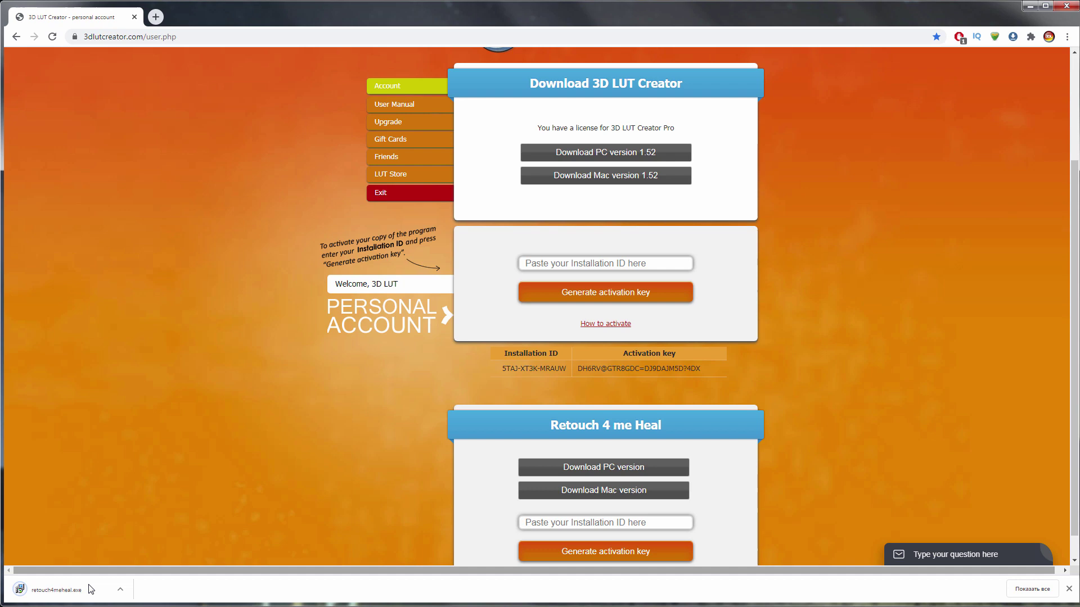
click(82, 590)
click(393, 407)
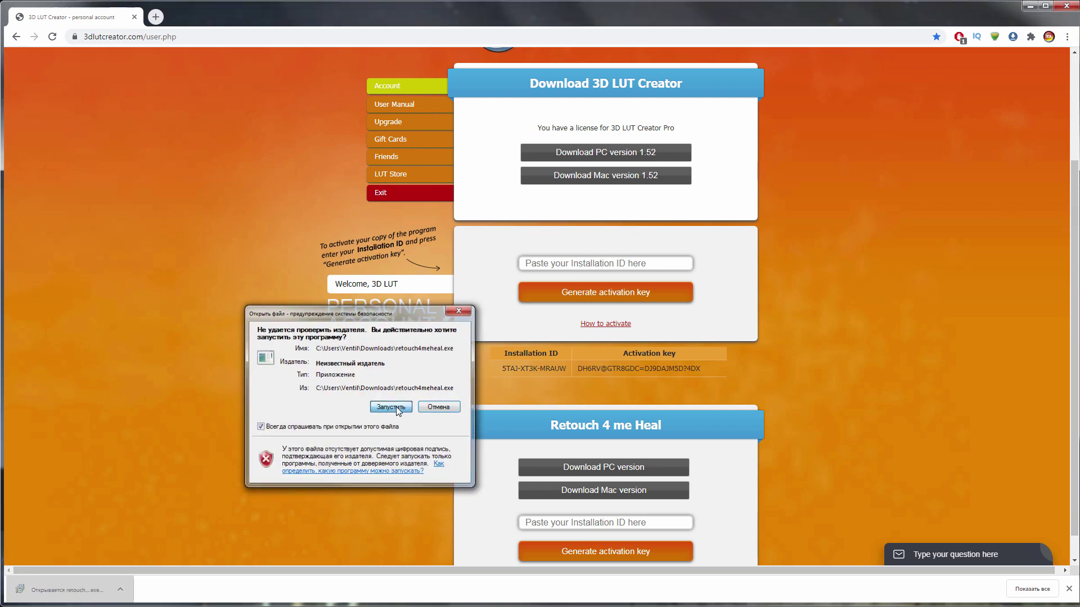
Step: Accept the license and keep the default program and Photoshop plug-in install folders
click(265, 478)
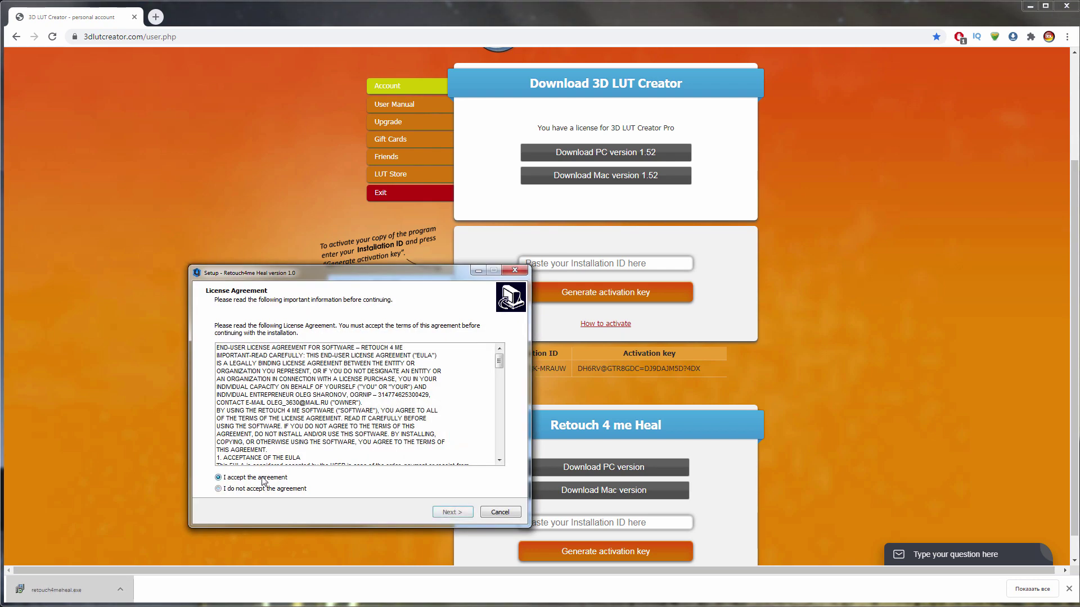
click(460, 513)
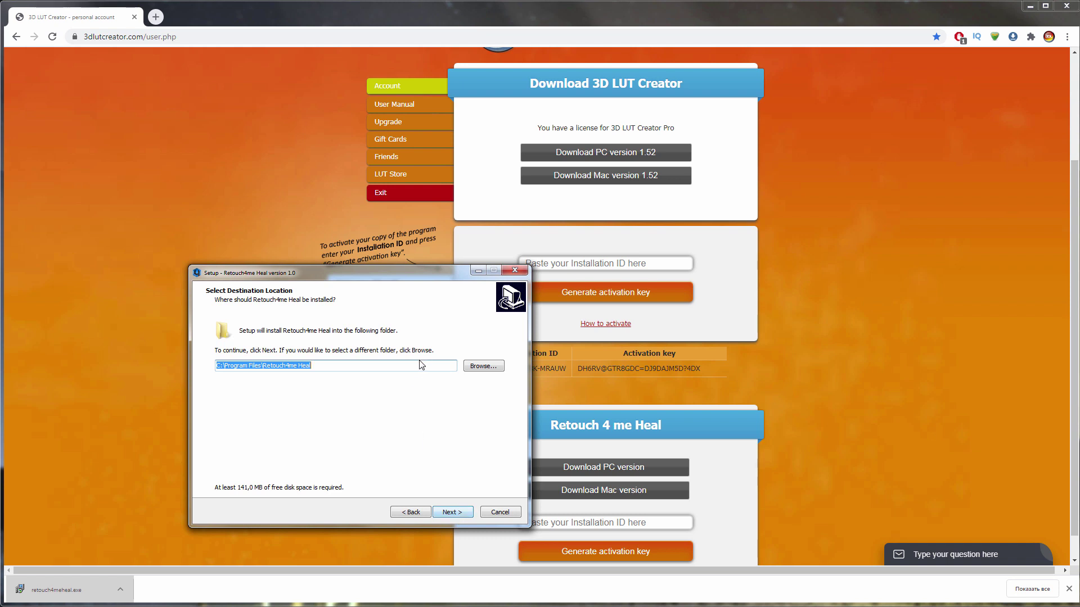
click(420, 368)
click(454, 513)
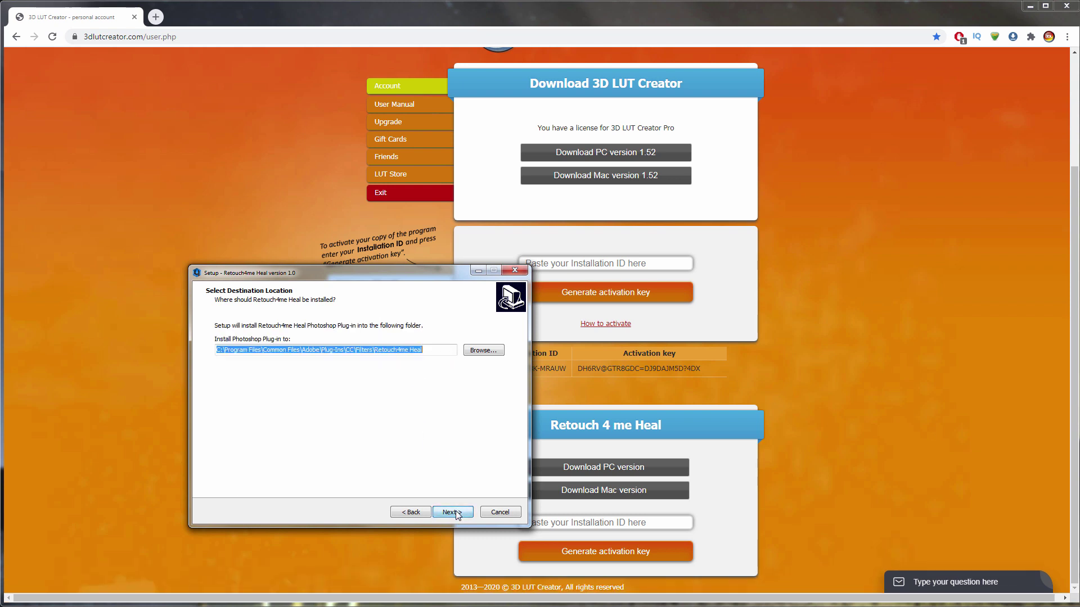
click(447, 352)
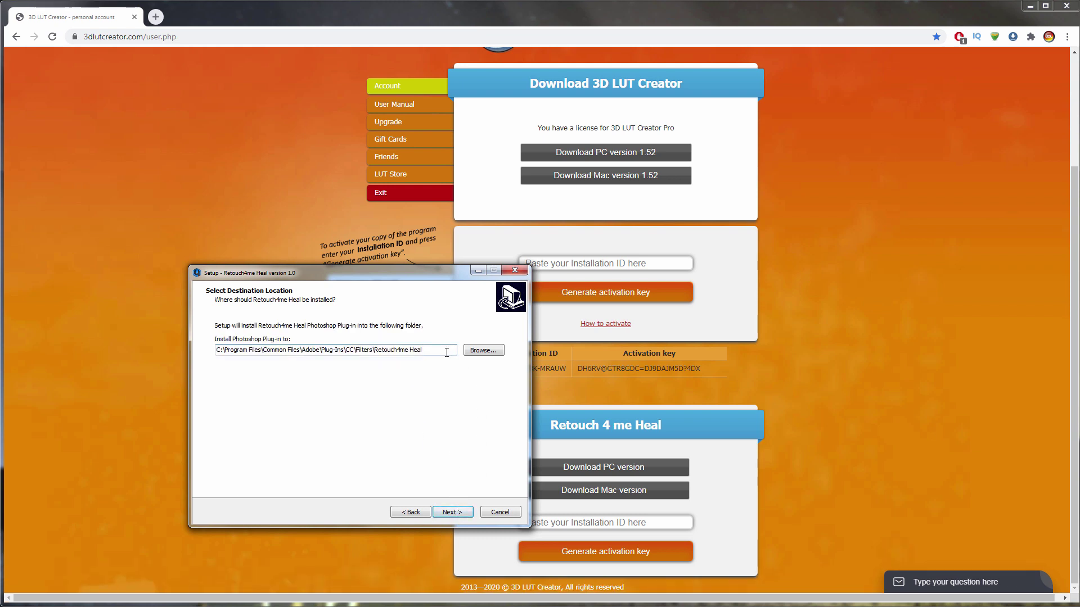
click(456, 513)
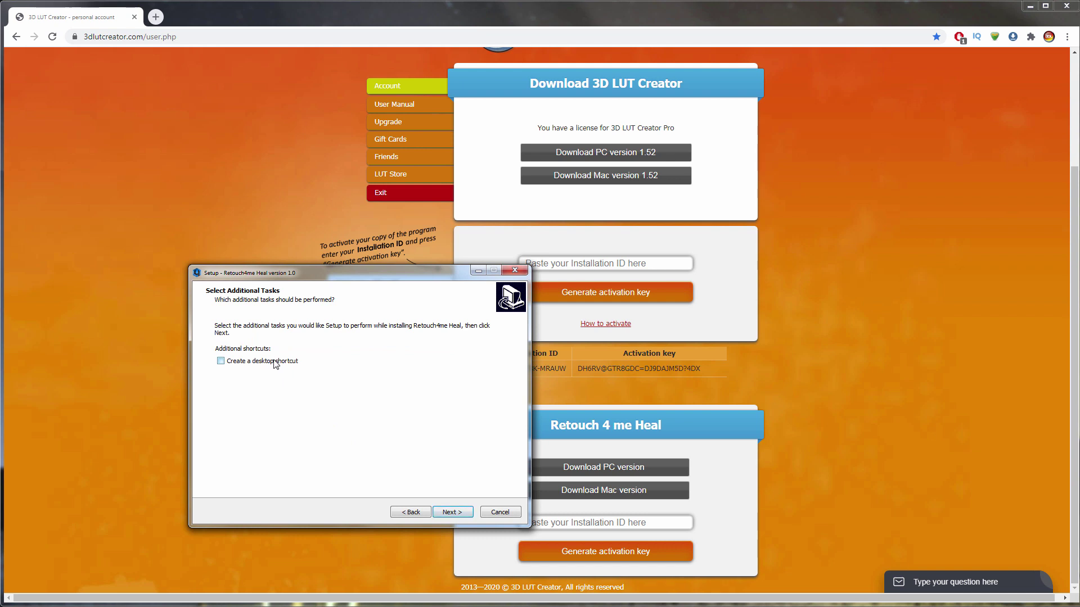
Step: Add a desktop shortcut, install Retouch4me Heal and finish setup to launch it
click(276, 363)
click(453, 512)
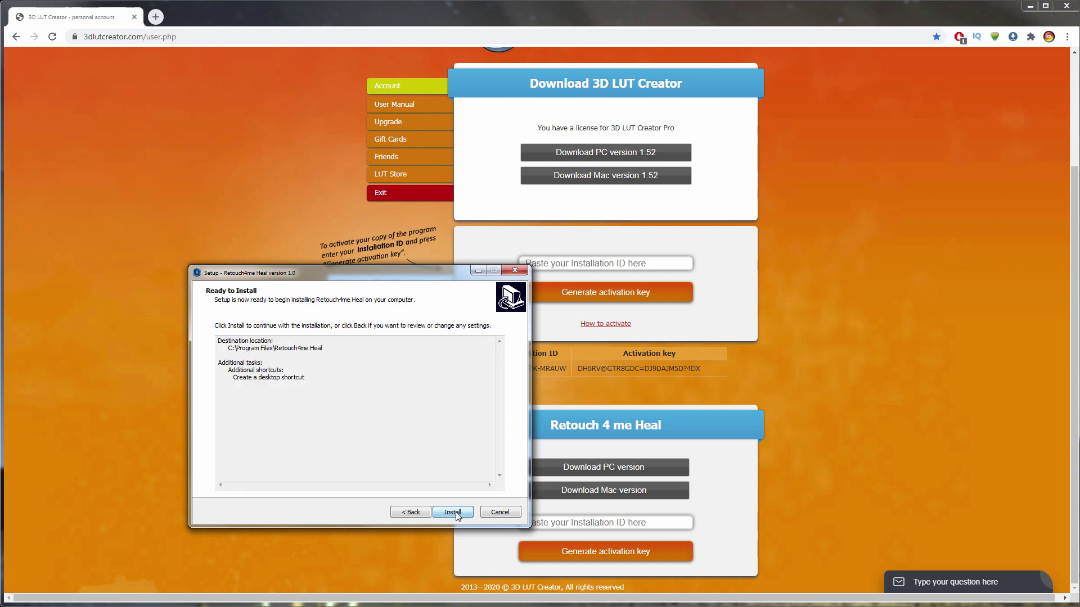
click(453, 512)
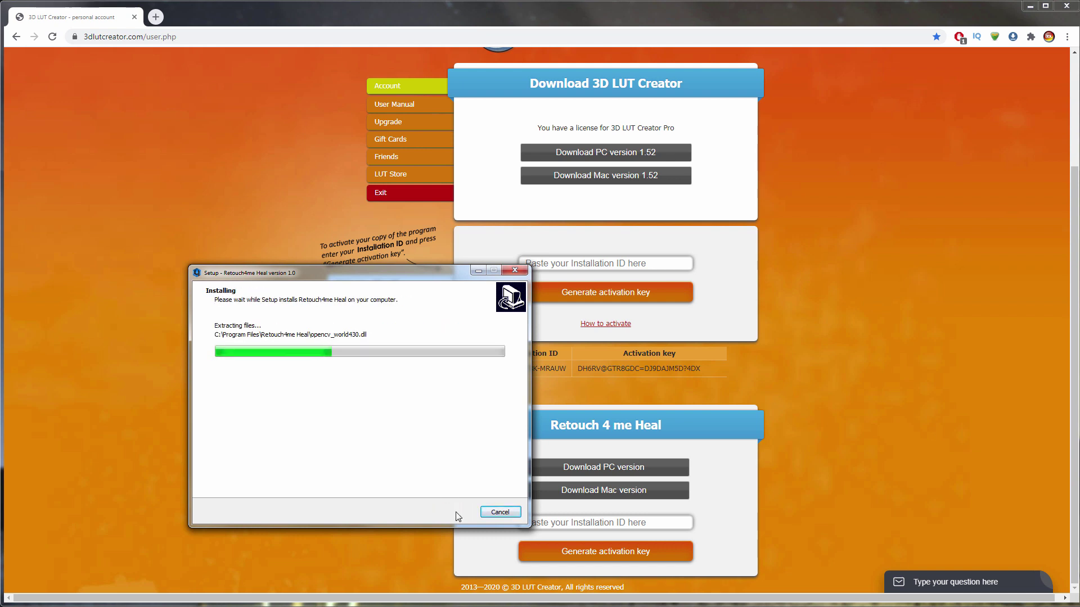
click(459, 514)
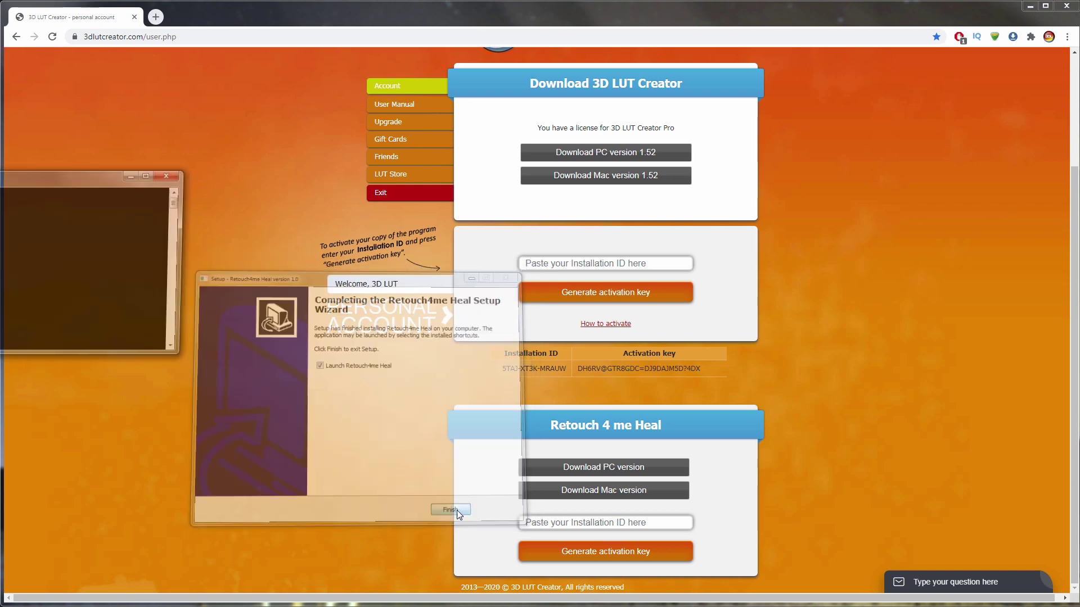
Step: Centre the Code Verification window, paste the account e-mail into the Email field and copy the Installation ID
drag(125, 68, 538, 66)
click(439, 293)
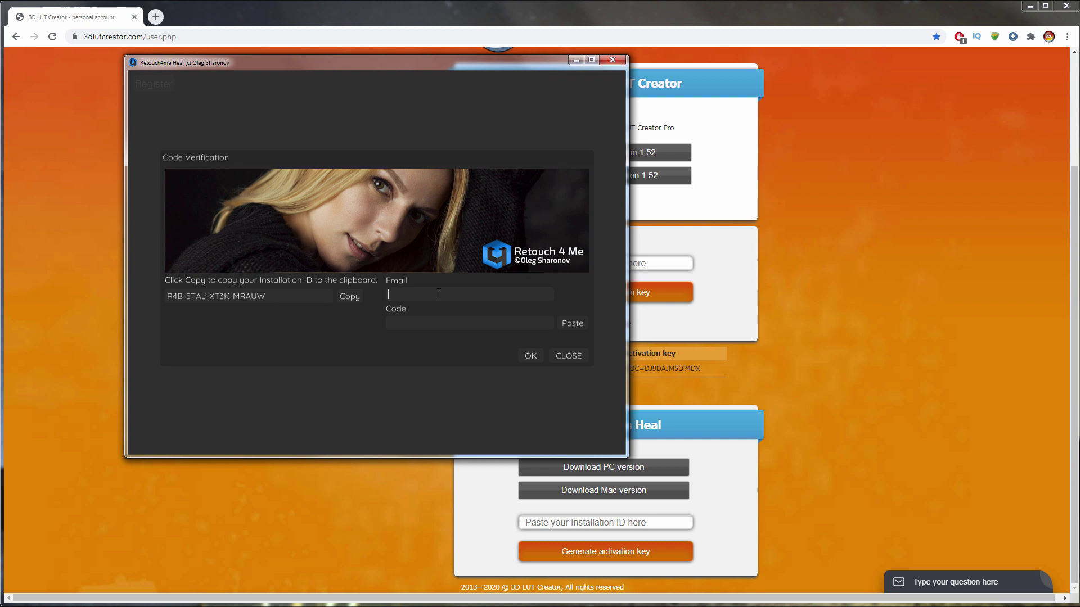
key(ctrl+v)
click(347, 297)
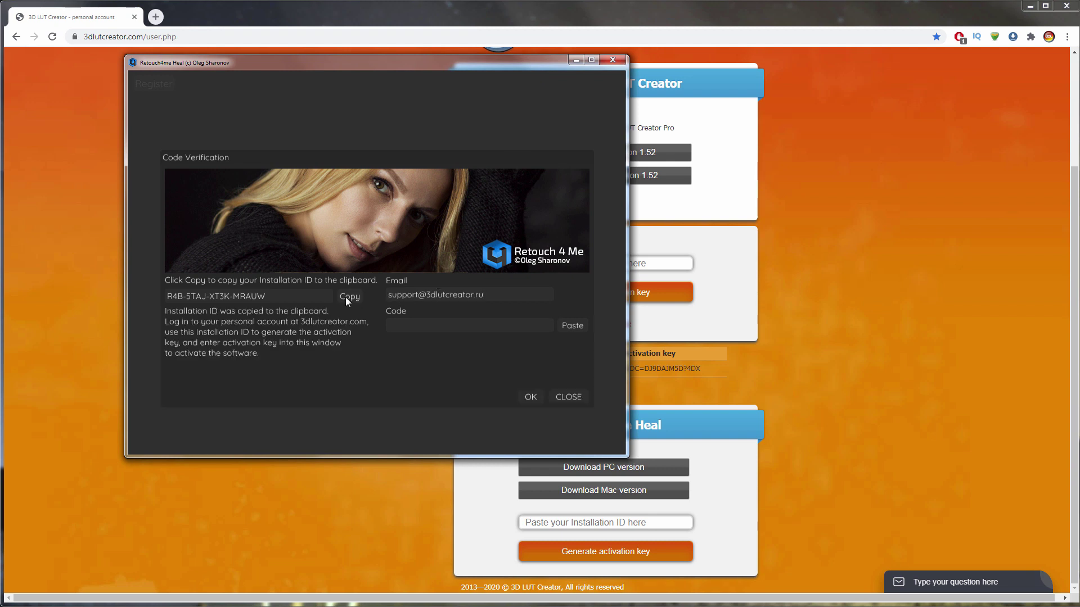
Step: Paste the Installation ID into the Retouch 4 me Heal section and generate an activation key
click(737, 482)
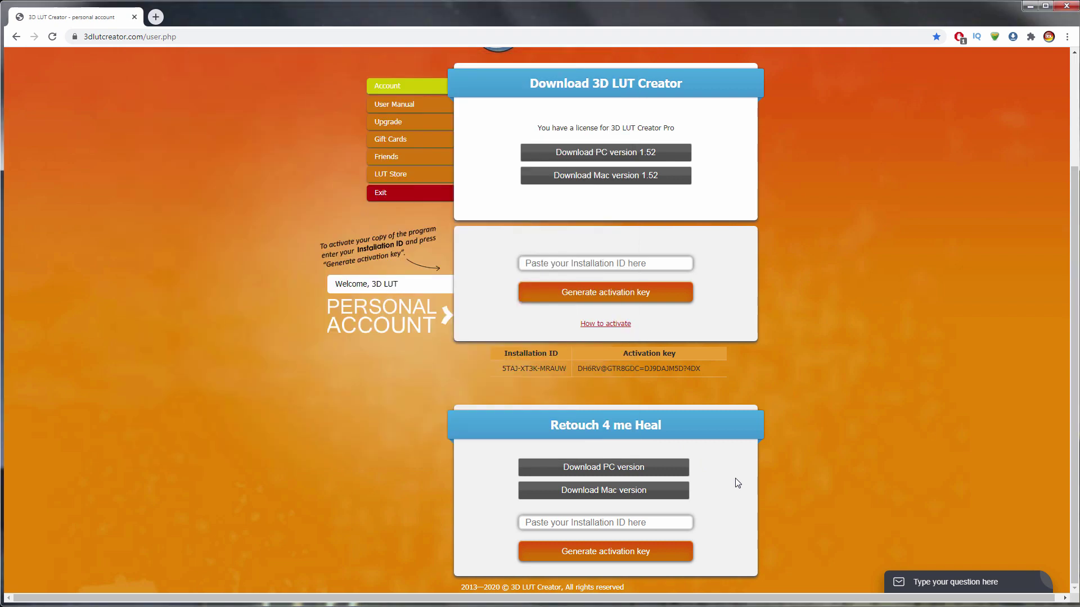
right_click(643, 521)
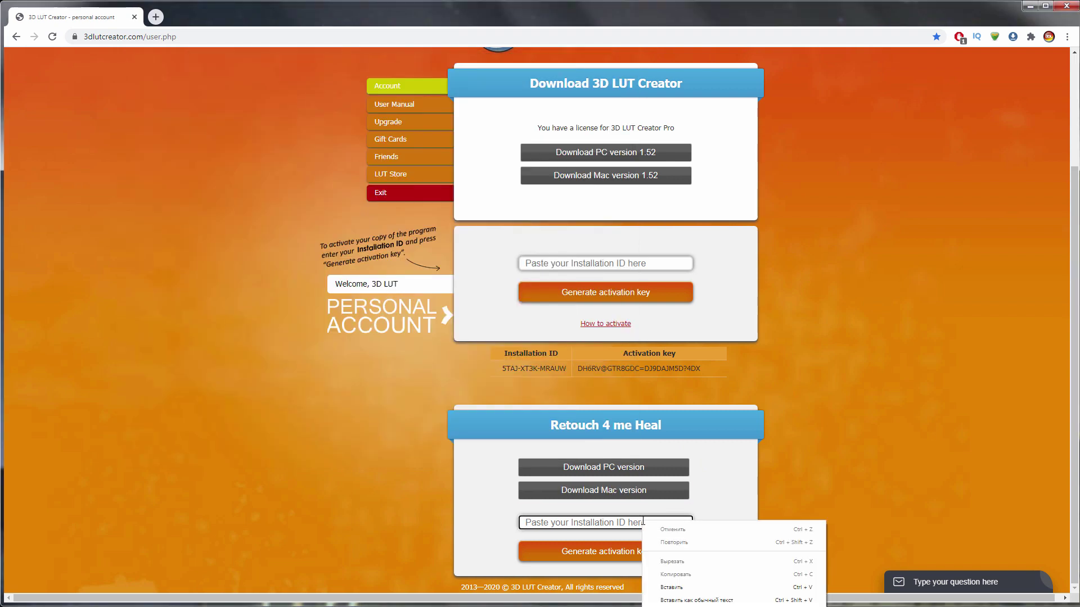
click(675, 585)
click(649, 554)
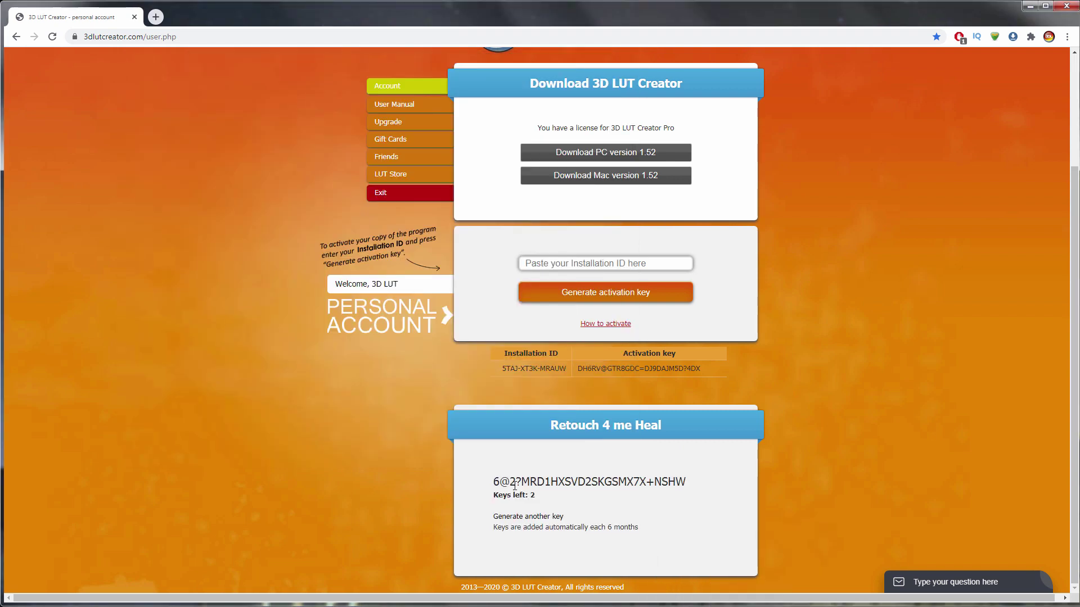
Step: Copy the generated activation key and return to the Heal registration window
drag(493, 482, 705, 490)
right_click(703, 489)
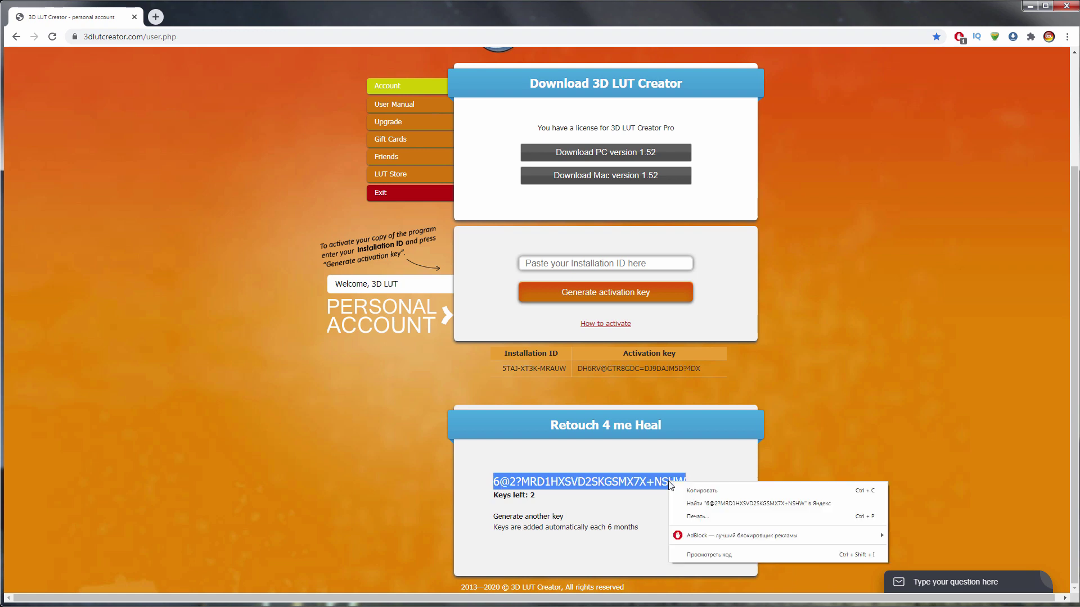
click(700, 492)
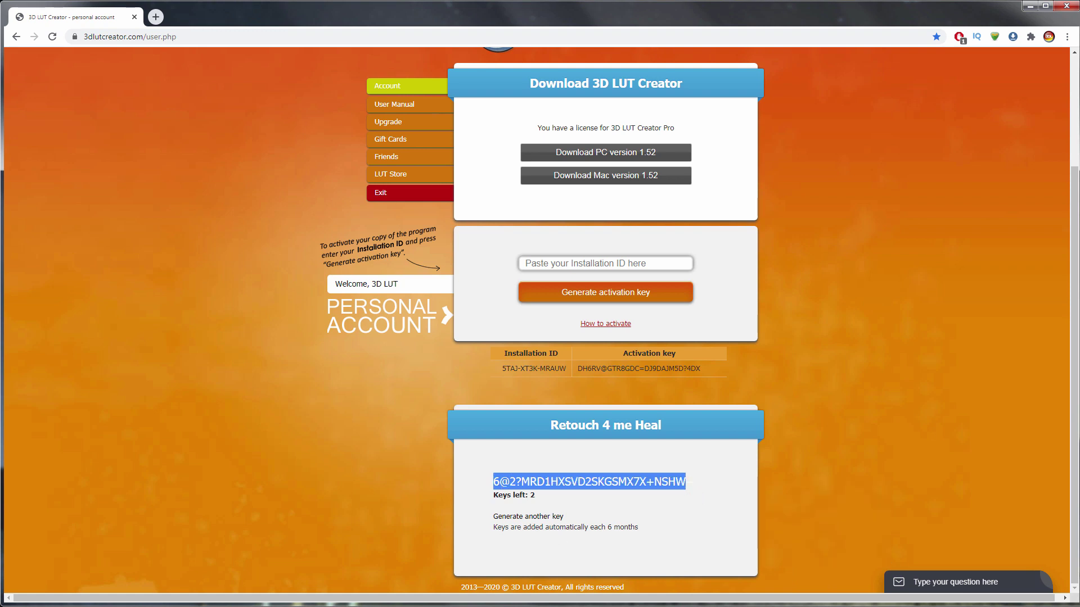
key(alt+Tab)
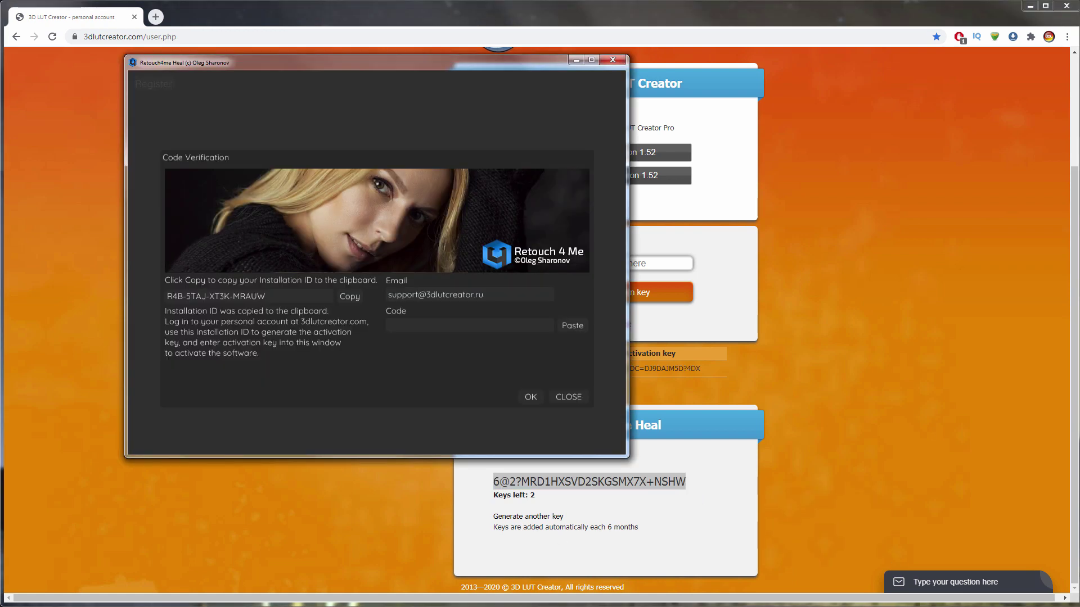
Step: Paste the activation key into the Code field and confirm with OK to activate Heal
click(569, 328)
click(531, 397)
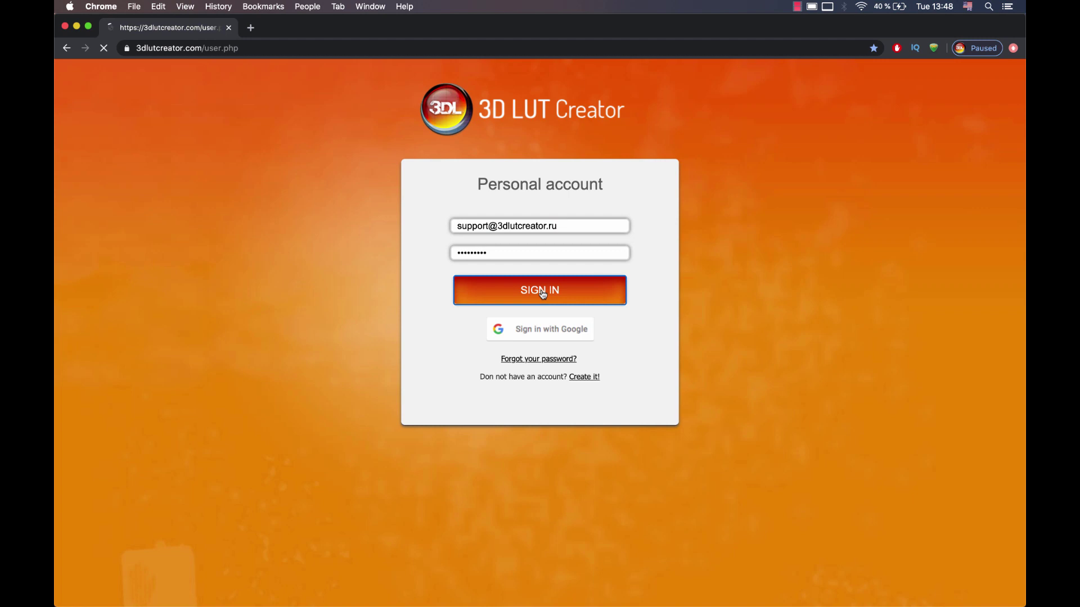
Step: Download and save Retouch4me_Heal_Installer.pkg, try opening it, and dismiss the Gatekeeper warning
scroll(704, 362, down, 4)
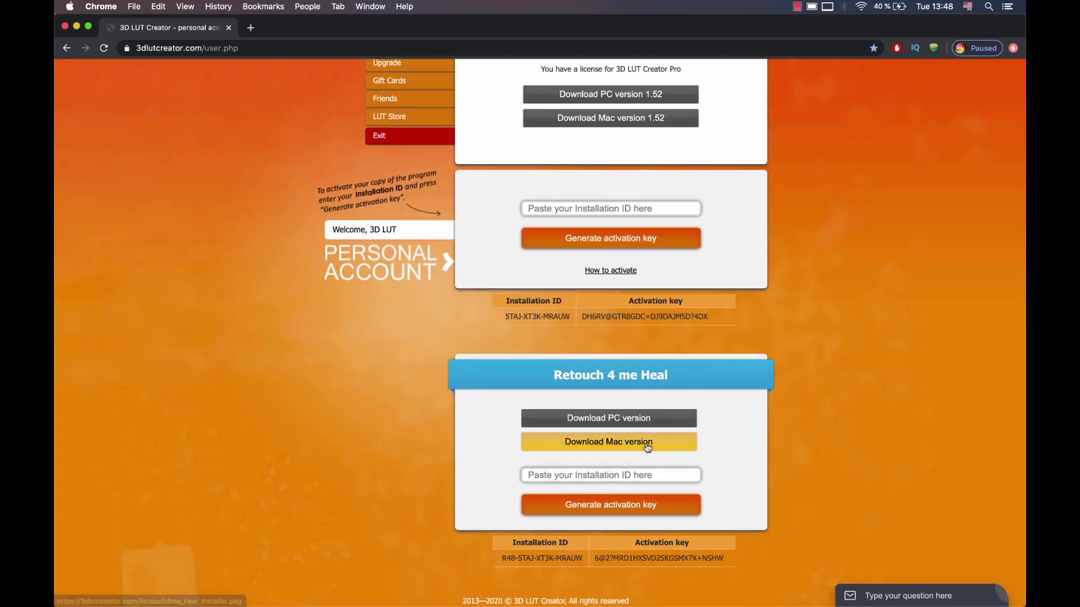
click(645, 442)
click(755, 388)
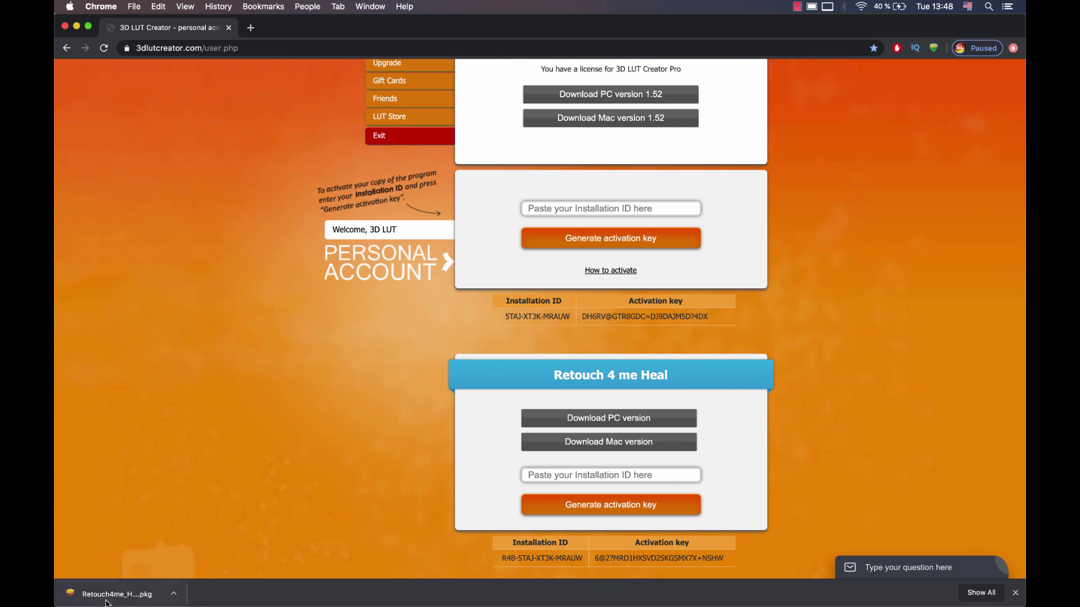
click(126, 593)
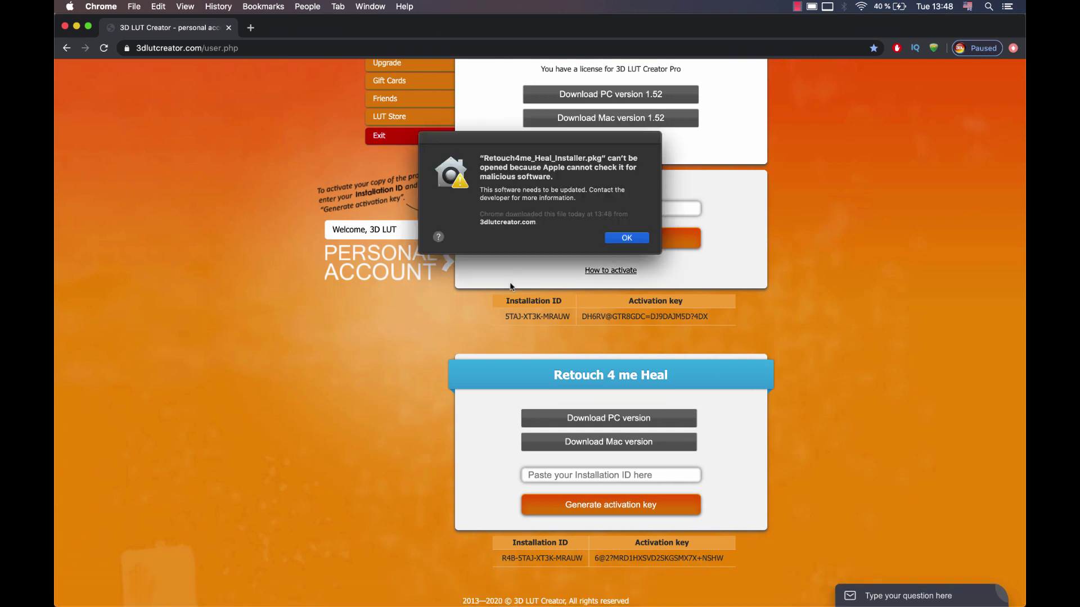
click(627, 239)
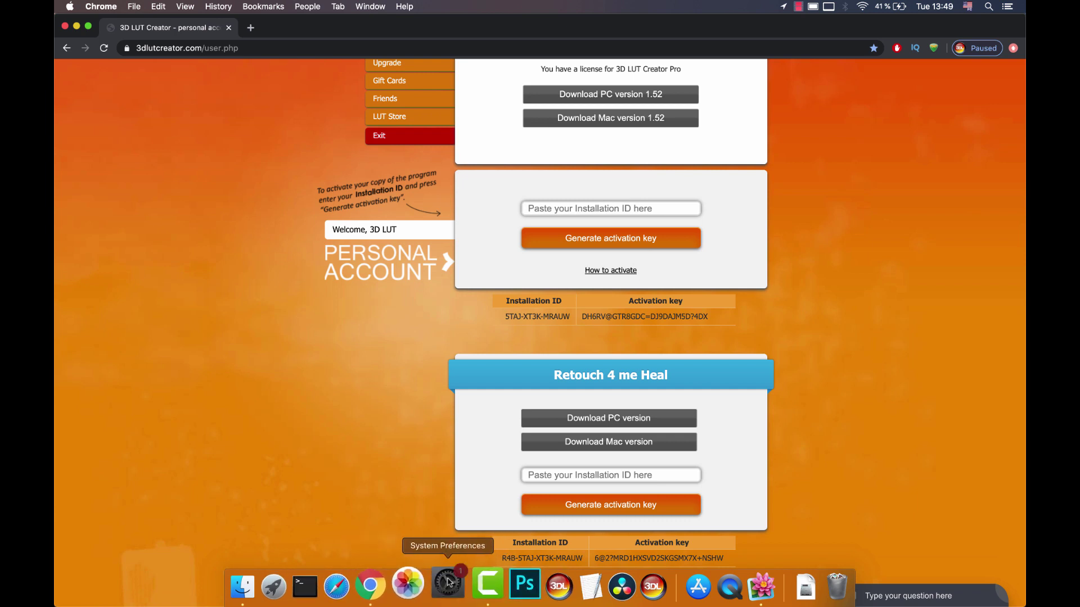
Step: In Security & Privacy, choose Open Anyway for the installer, authorize with the admin password, and open it
click(448, 582)
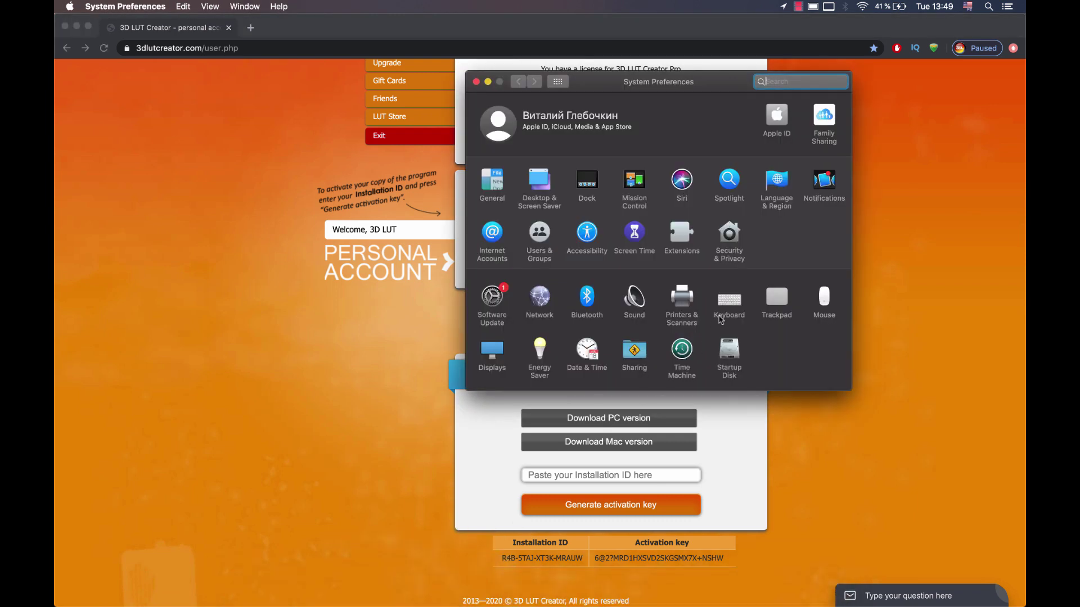
click(734, 246)
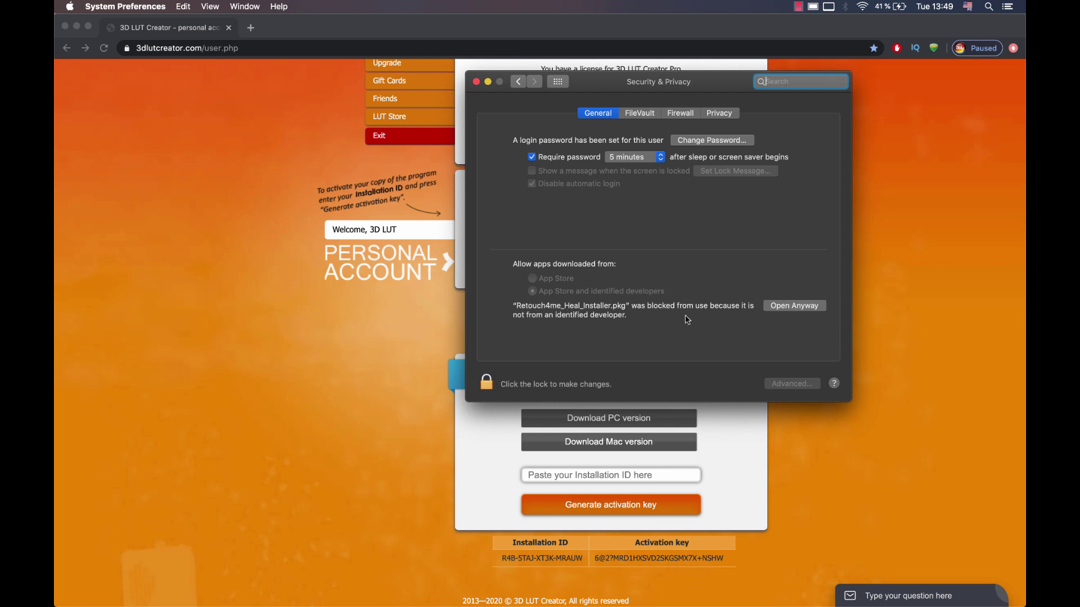
click(790, 309)
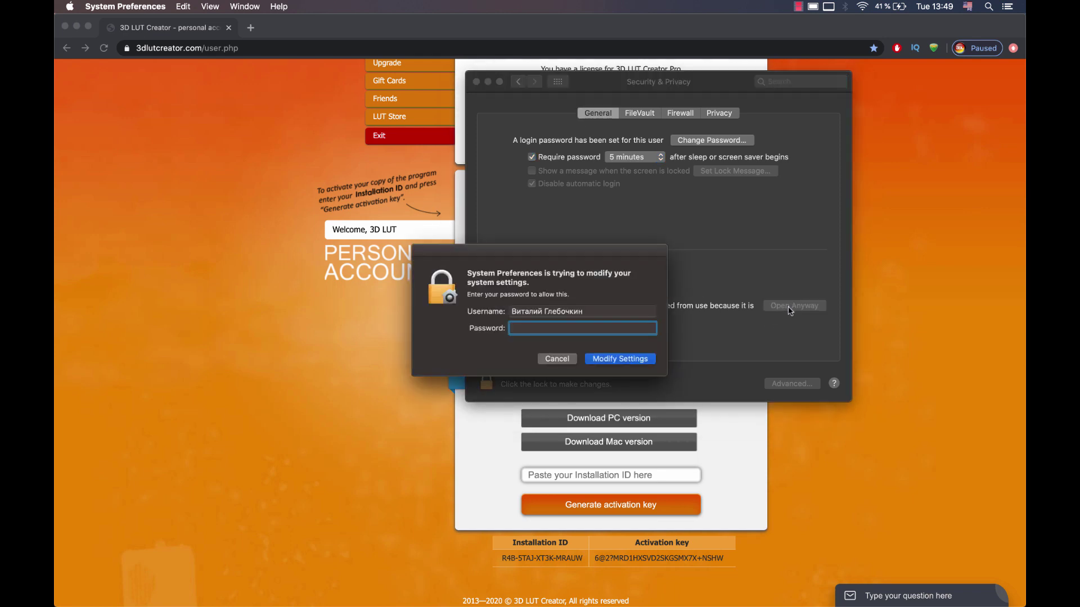
text(••••••)
click(615, 359)
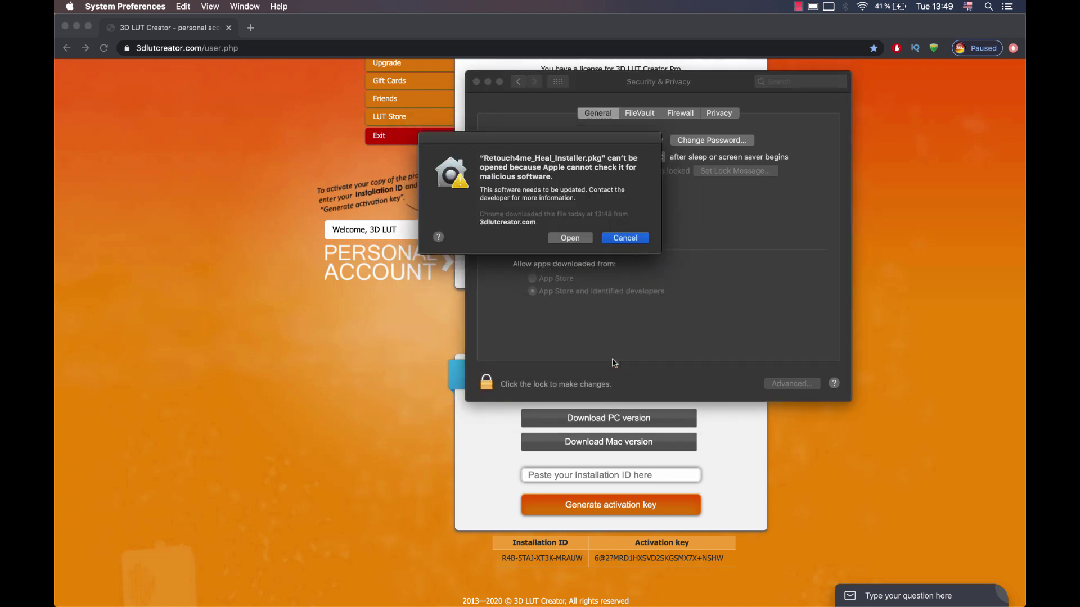
click(578, 242)
Step: Run the standard install on Macintosh HD, authorize with the admin password, and close the finished installer
click(450, 173)
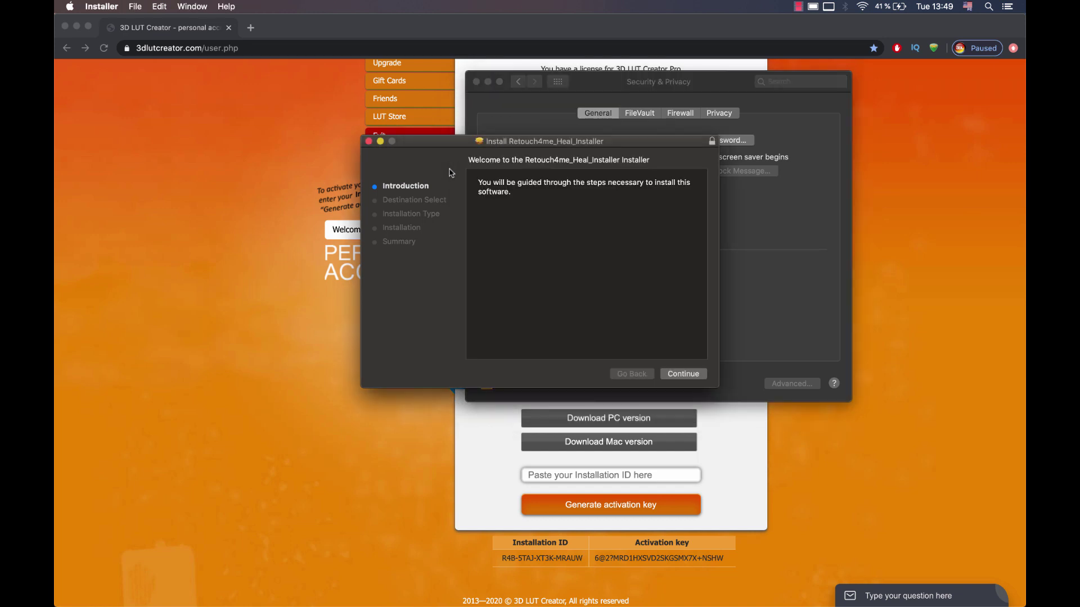
click(678, 374)
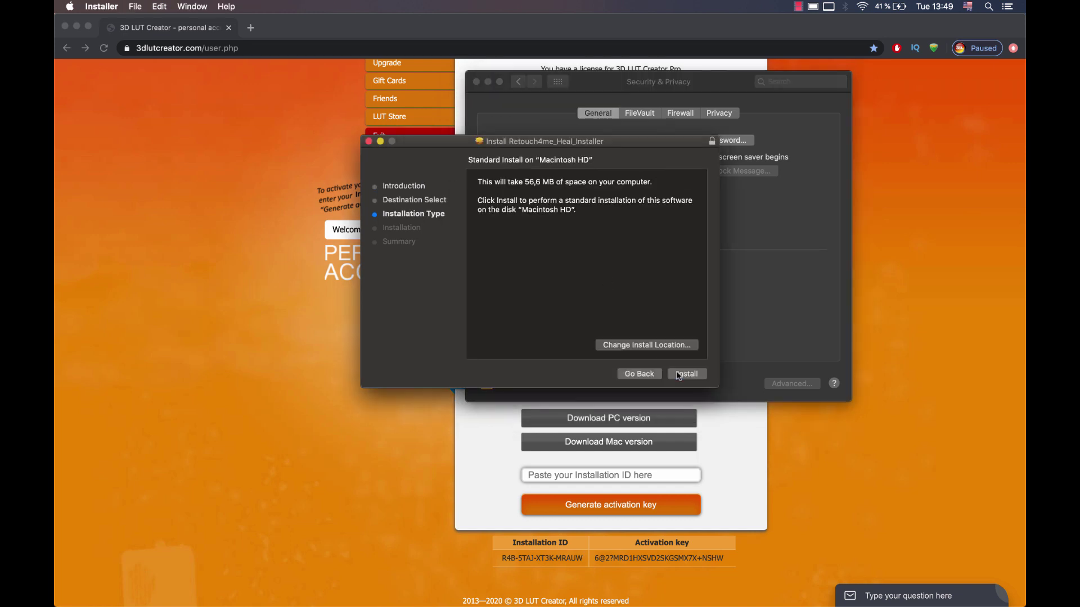
click(679, 375)
text(•••••••)
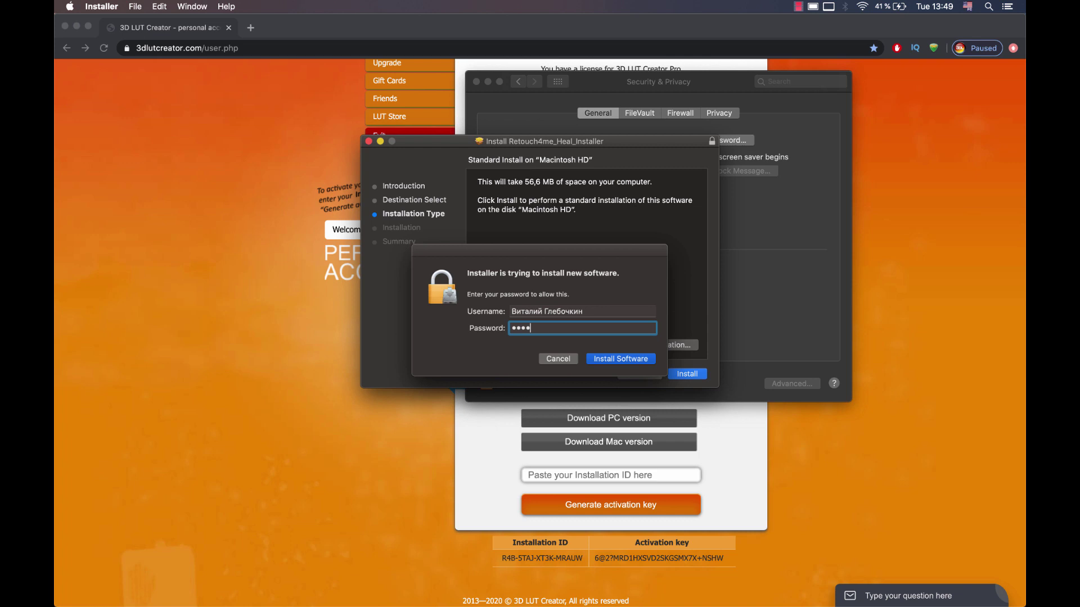
click(641, 360)
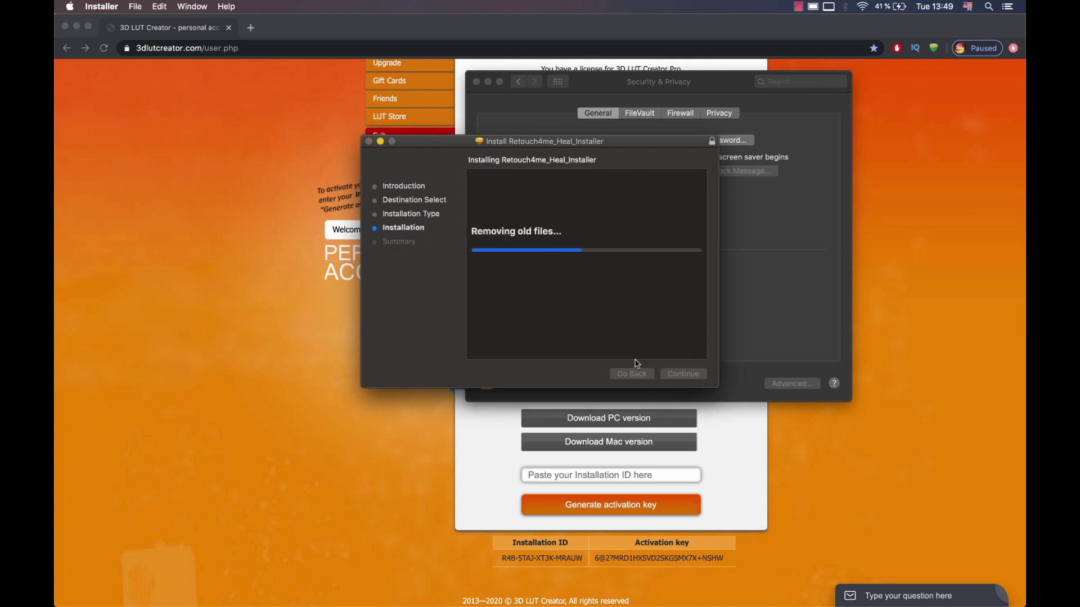
click(681, 375)
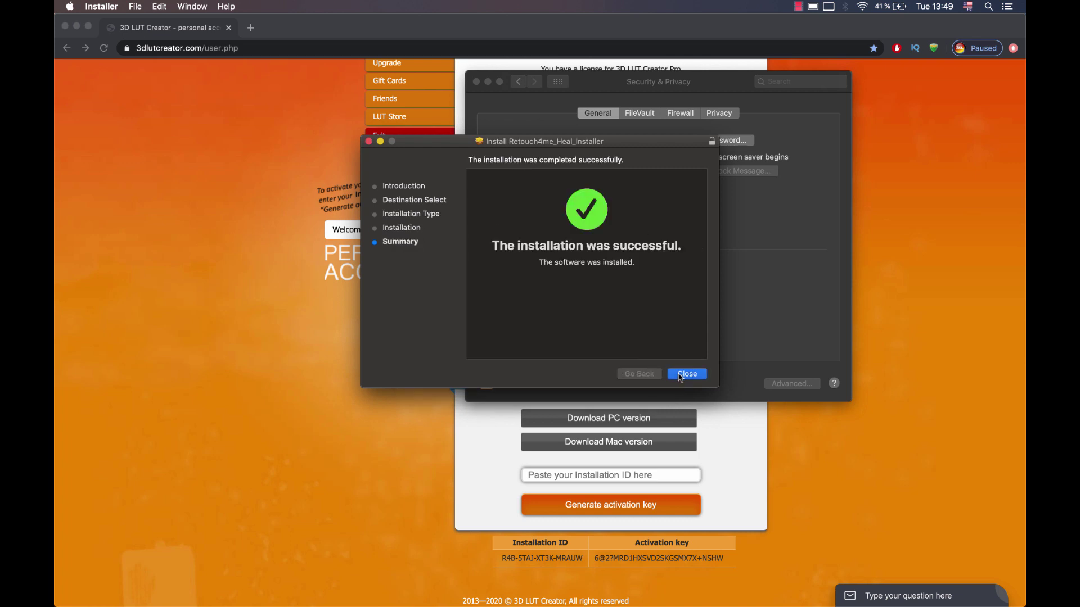
Step: Launch the installed Retouch4me Heal App from Launchpad and copy its Installation ID
click(476, 82)
key(F4)
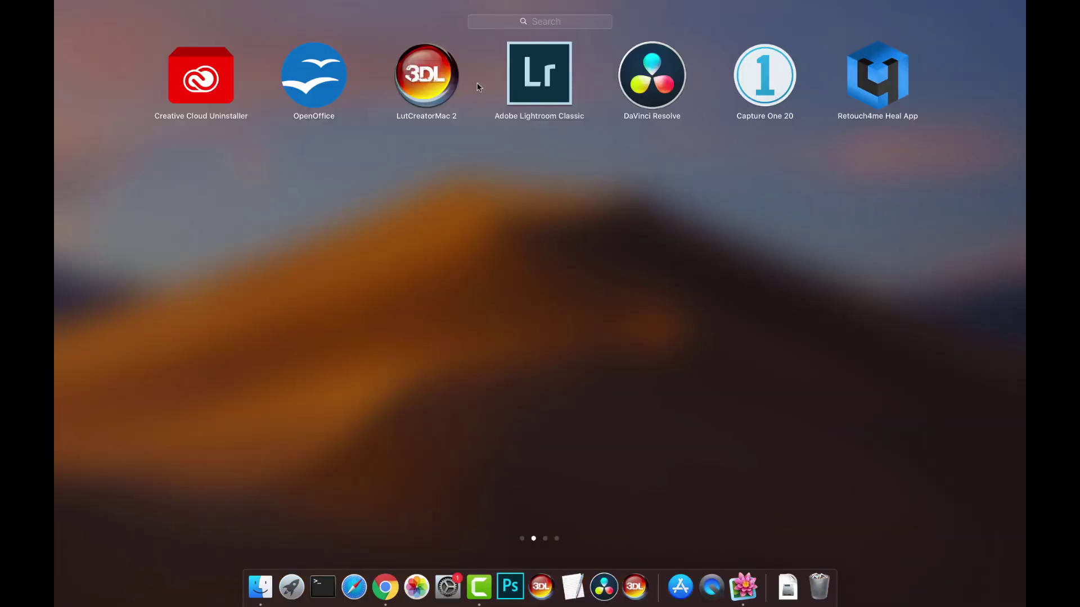
click(897, 82)
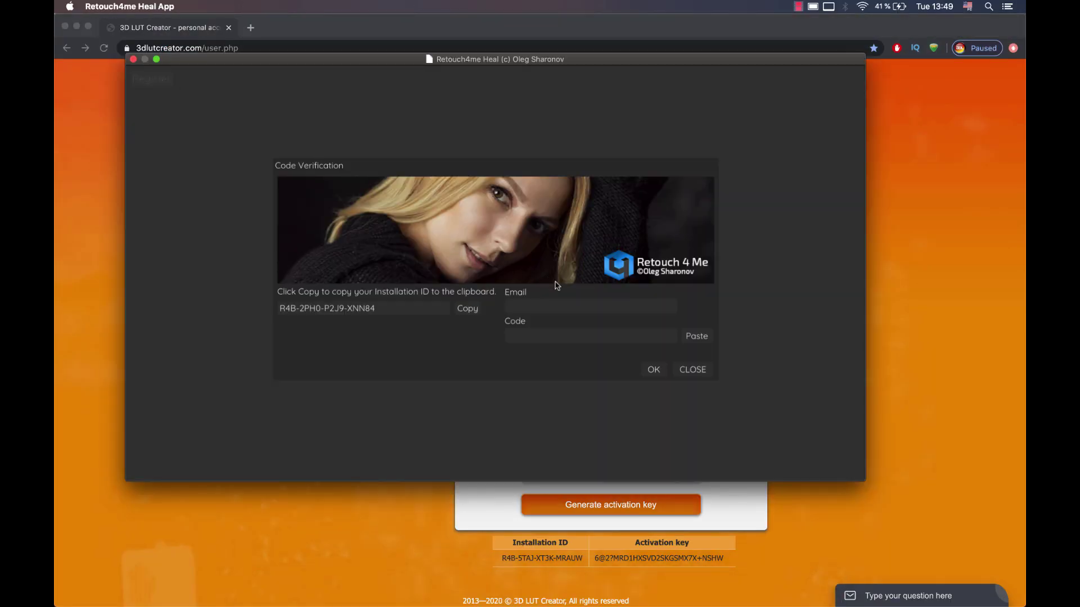
click(468, 309)
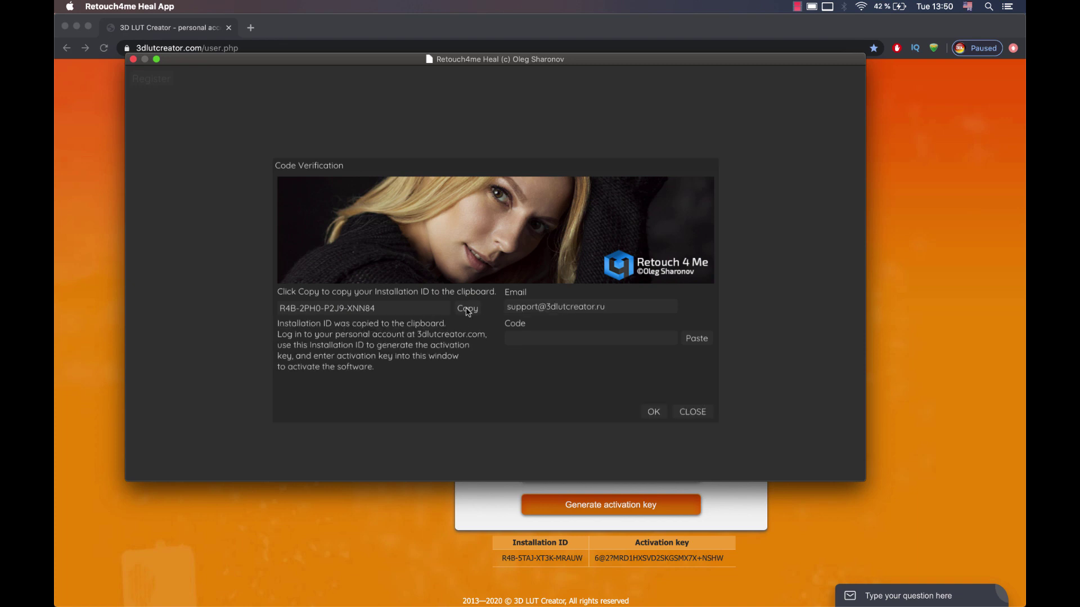
click(724, 498)
Step: Paste the Mac's Installation ID into the Heal field and generate a new activation key
right_click(642, 473)
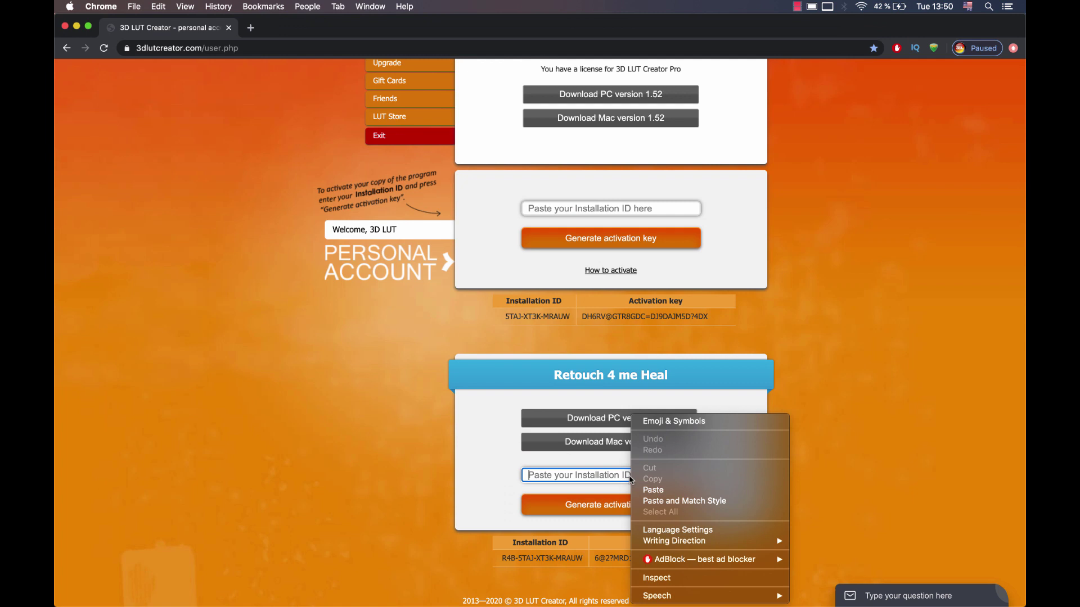
click(643, 490)
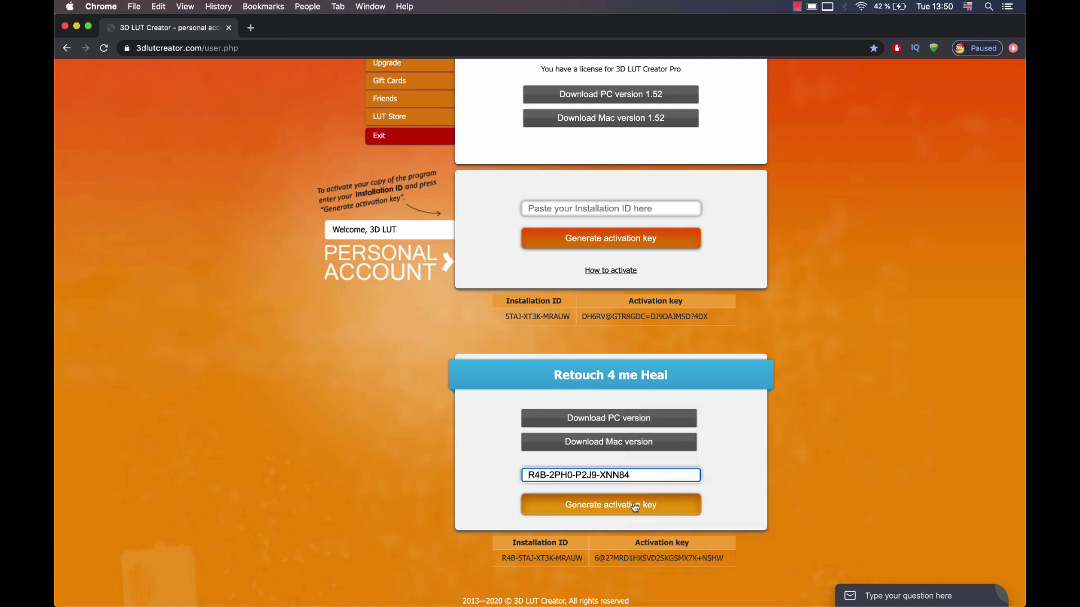
click(629, 505)
Step: Copy the newly generated Retouch4me Heal activation key
triple_click(523, 434)
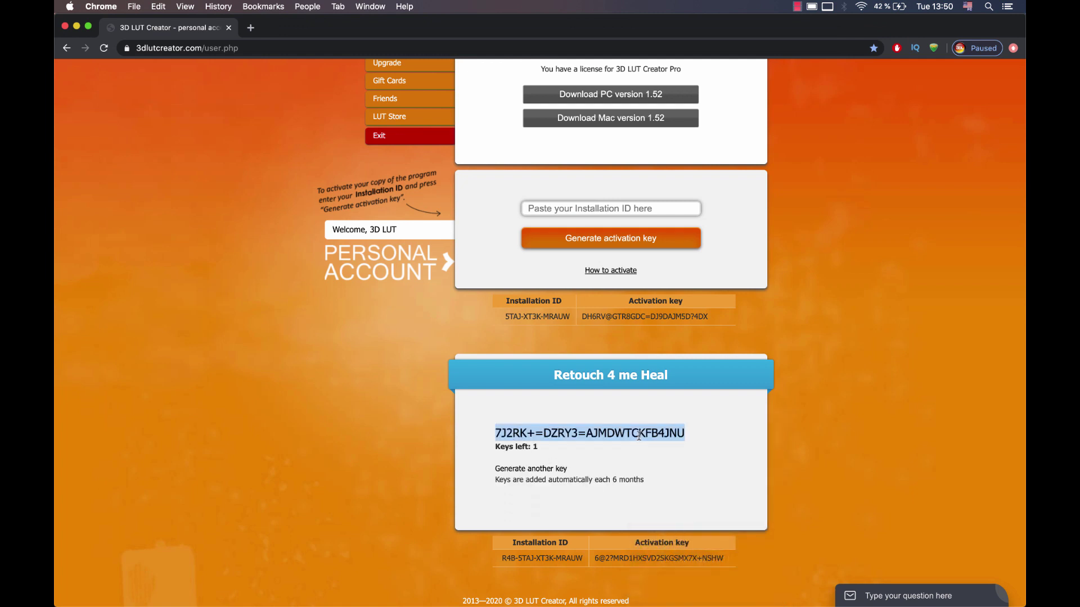
right_click(639, 434)
click(653, 458)
mouse_move(692, 600)
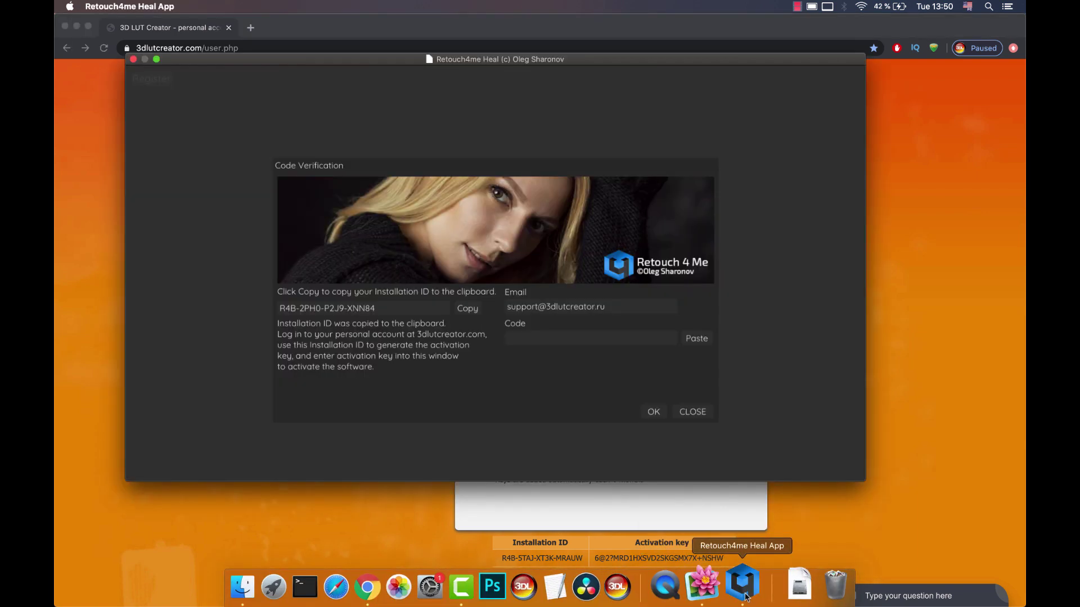
Step: Paste the copied activation key into Heal's Code field and confirm with OK
click(695, 340)
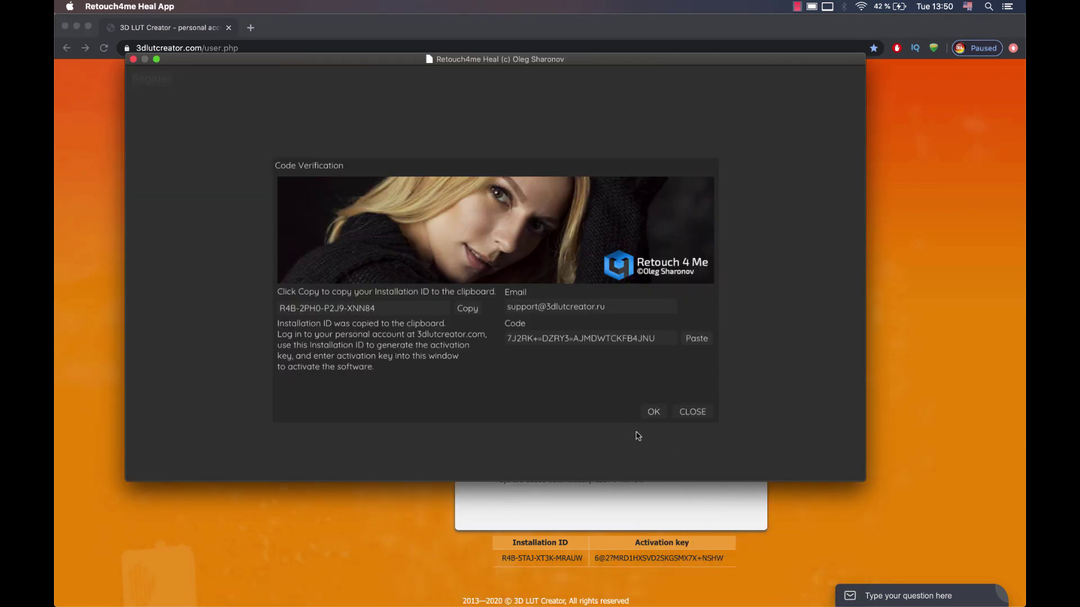
click(651, 412)
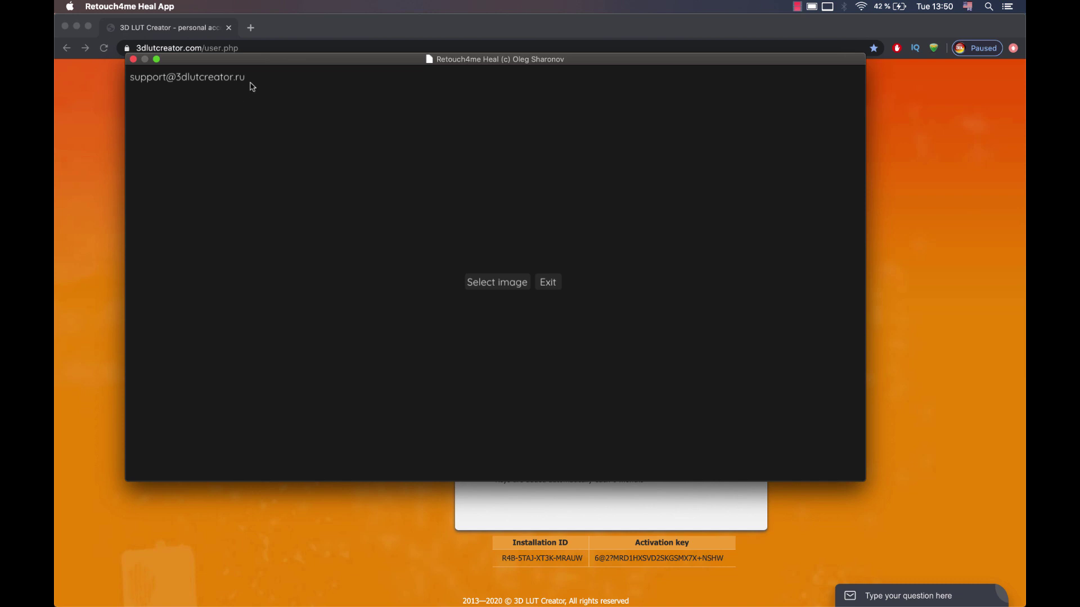
Step: Drag the activated Retouch4me Heal window by its title bar slightly down and right
drag(292, 63, 332, 80)
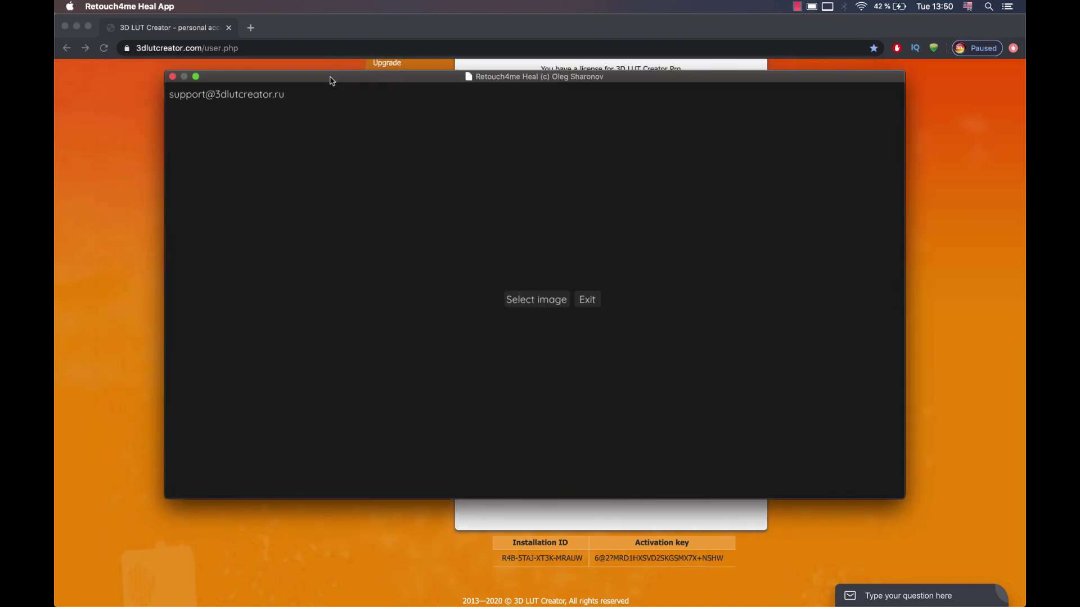